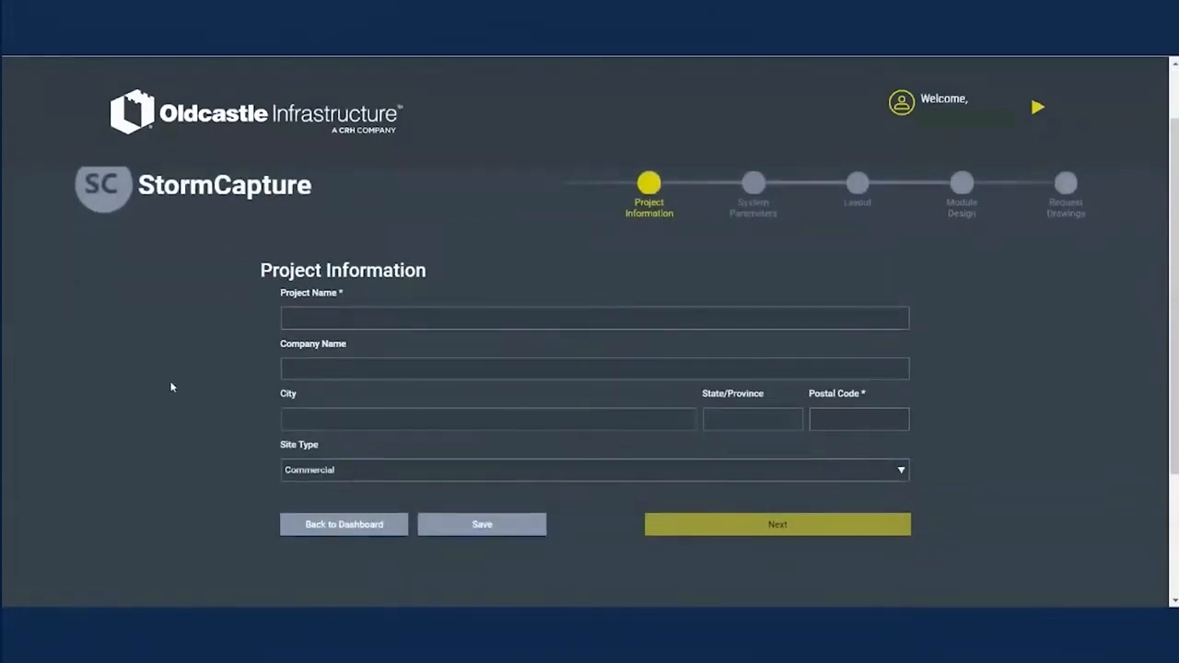
Step: Name the project "Tutorial Video", set its postal code to 97501 and continue to the system parameters
left_click(296, 321)
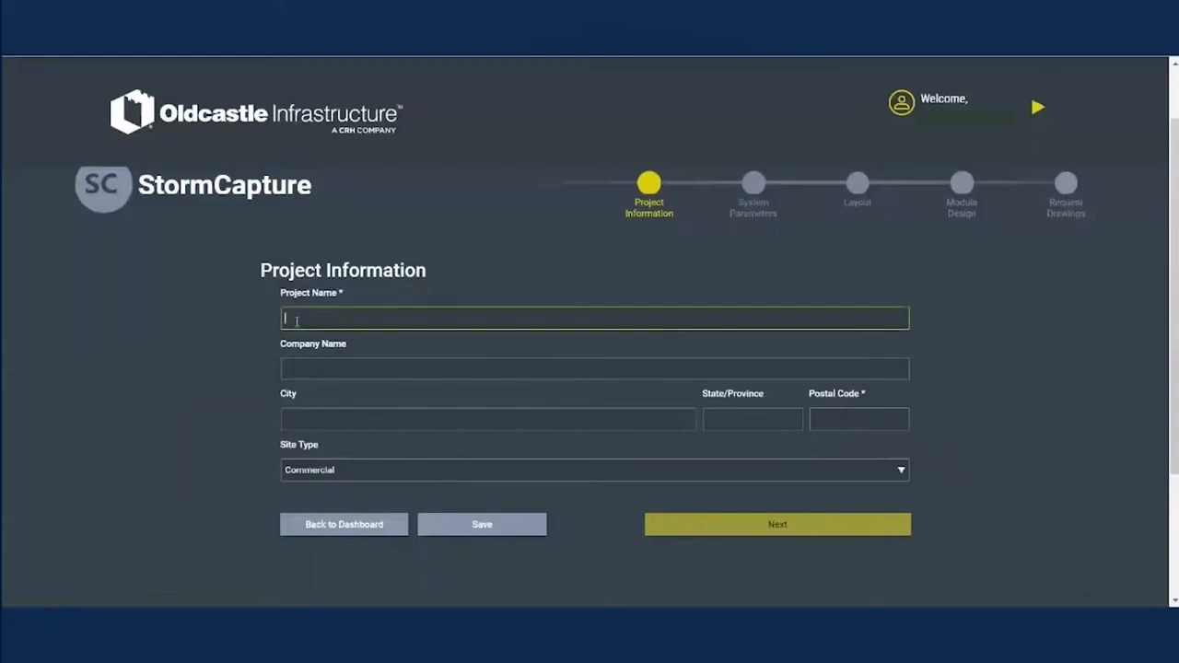
type("Tutorial Video")
left_click(827, 420)
type("97501")
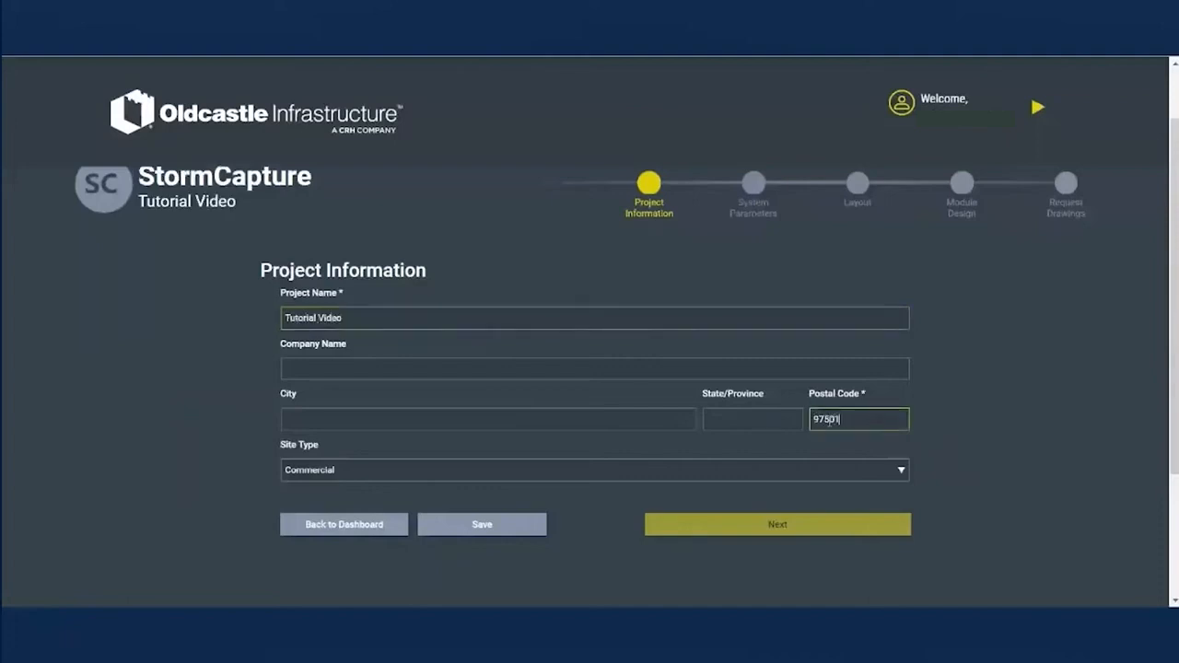
left_click(945, 418)
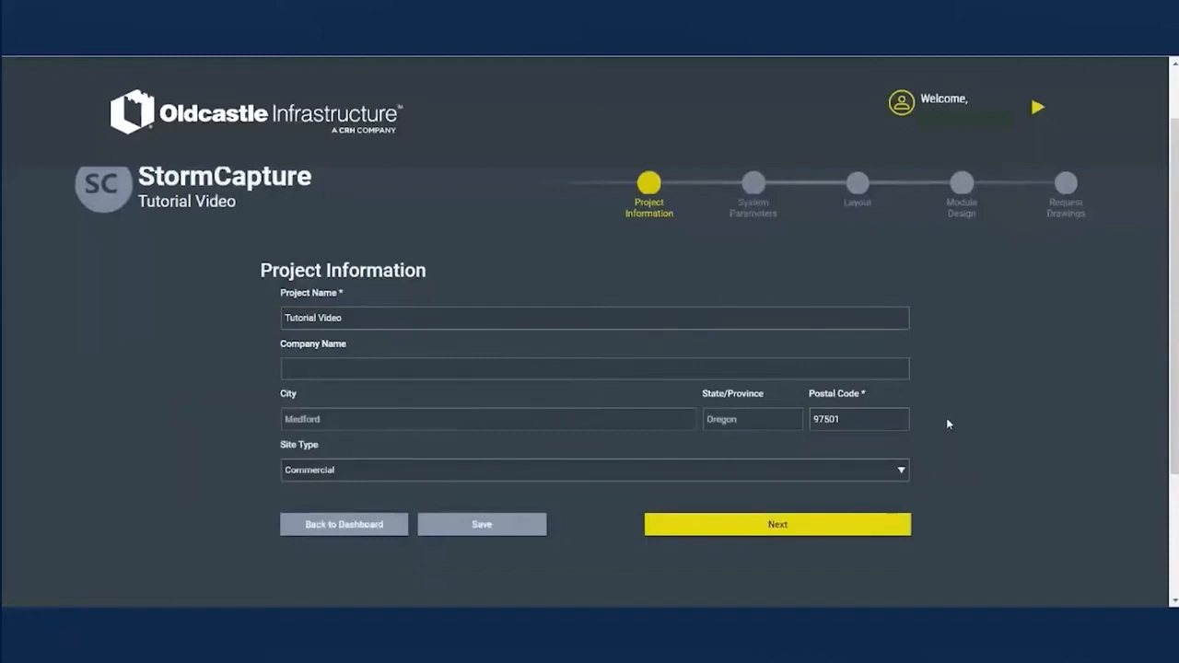
left_click(815, 531)
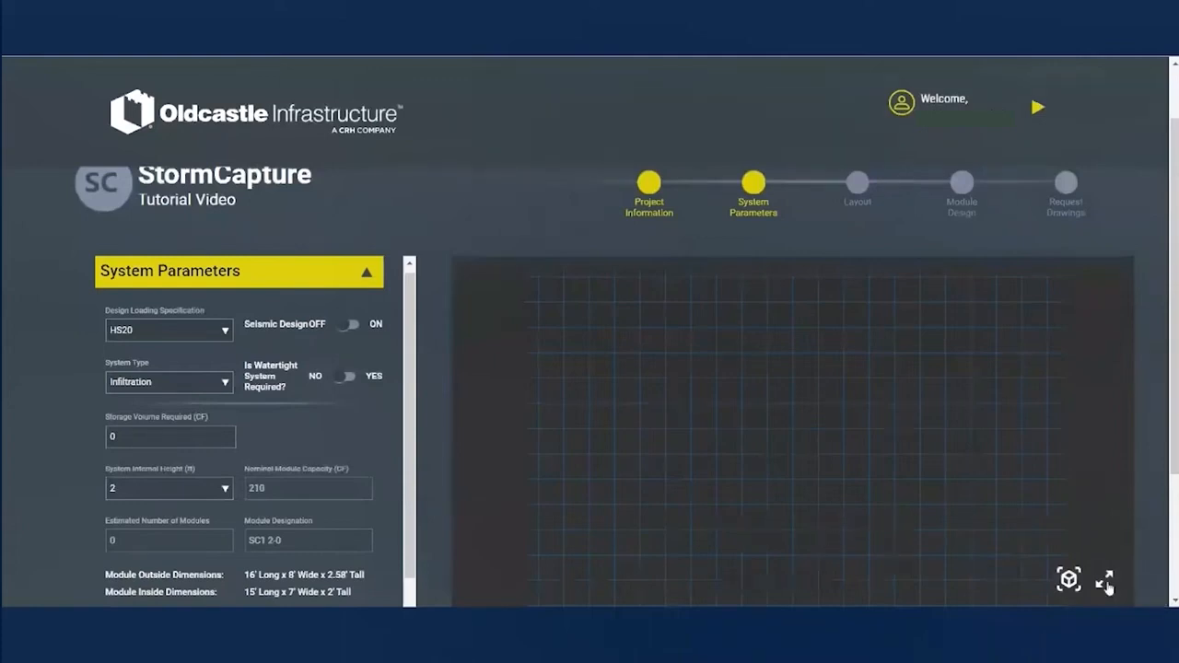
Step: Set the design loading specification to HS25 and the system type to Detention
scroll(1106, 582, "down", 2)
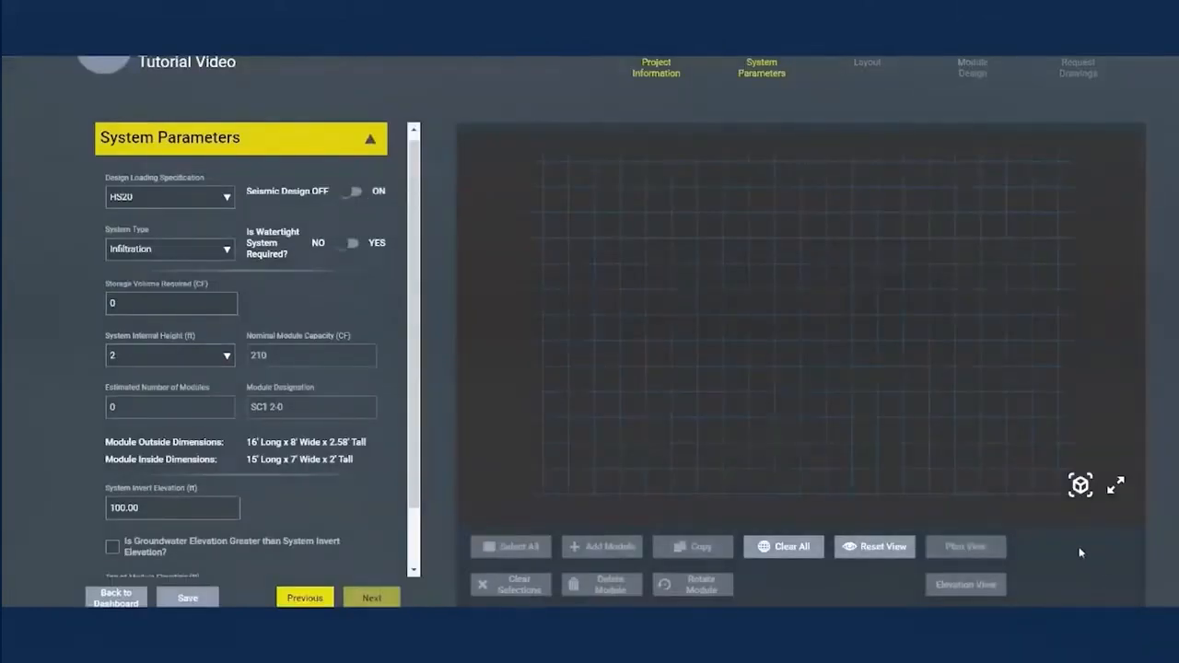
scroll(1078, 557, "up", 2)
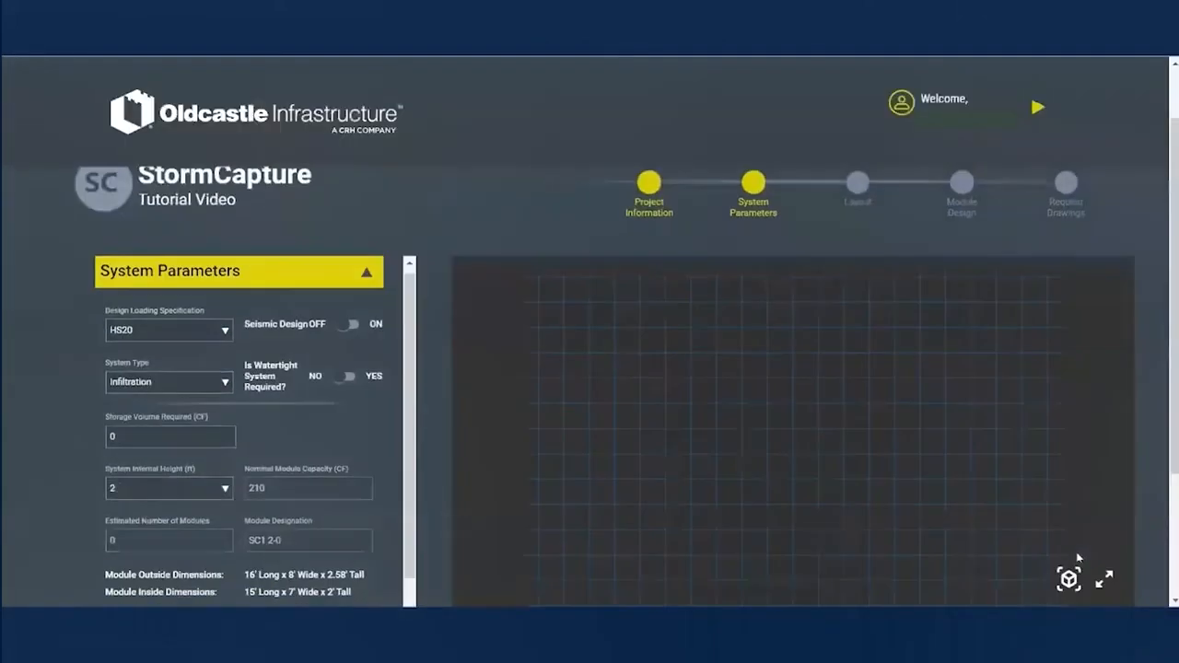
scroll(1101, 581, "down", 2)
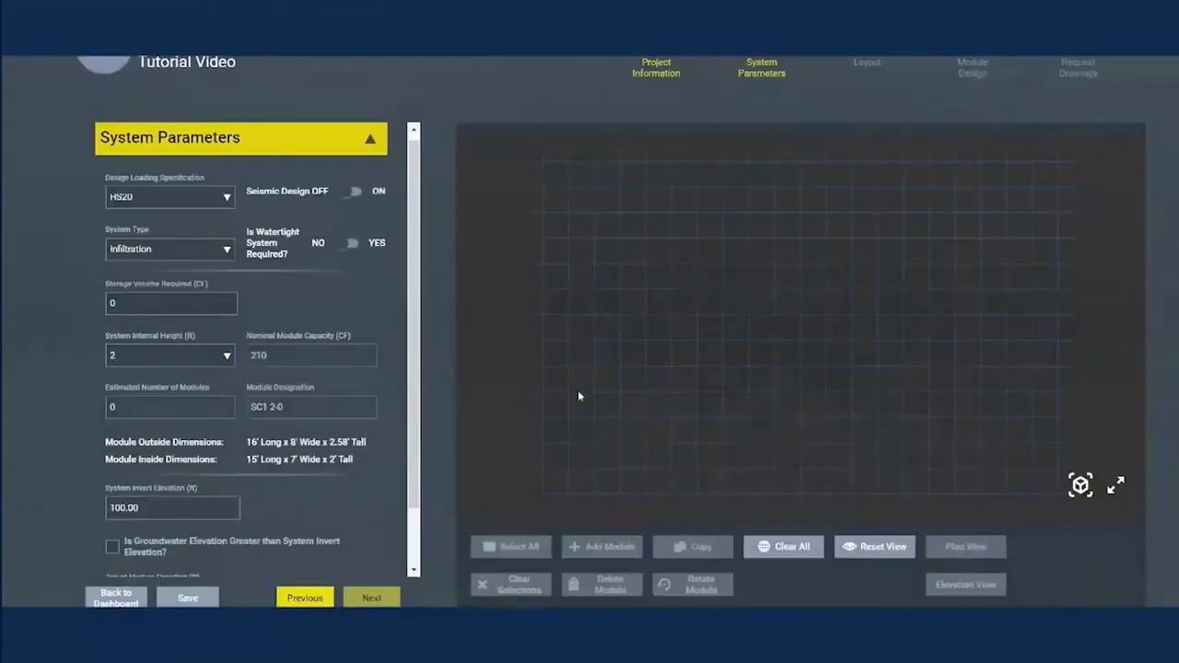
left_click(195, 197)
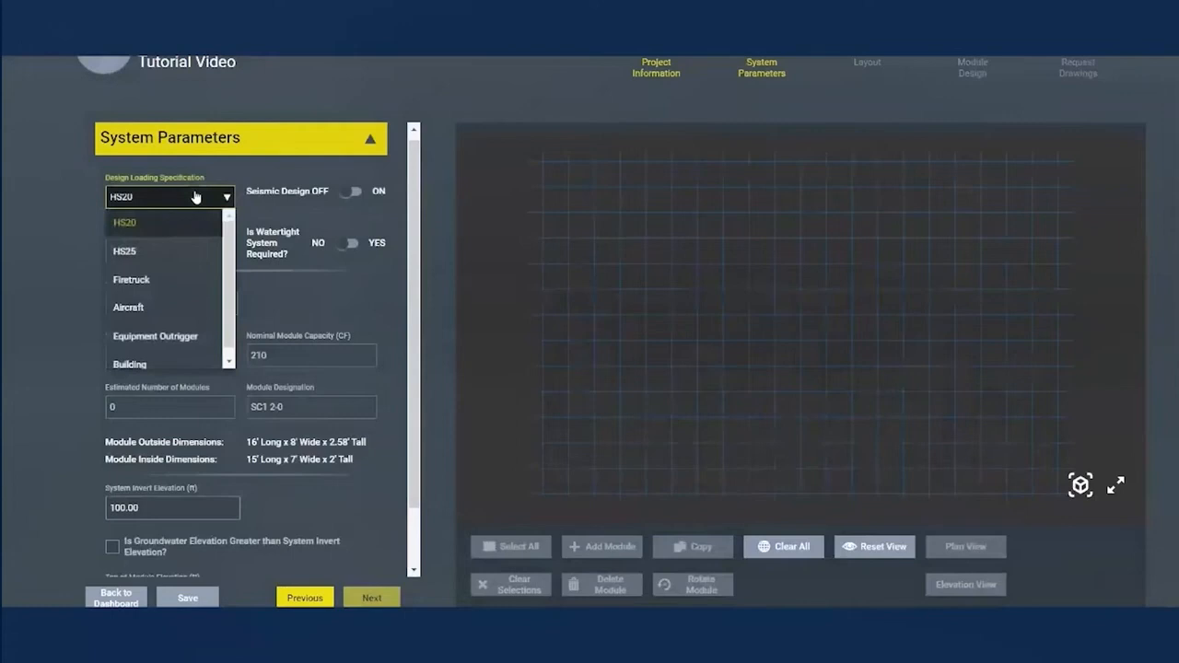
left_click(167, 248)
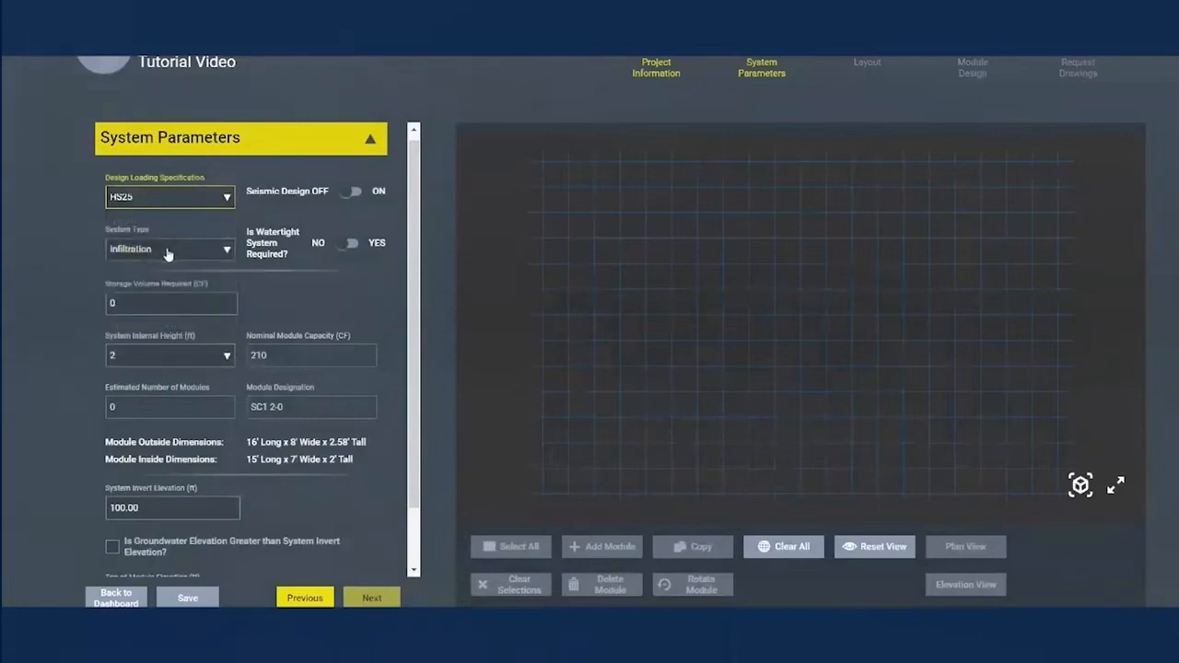
left_click(183, 255)
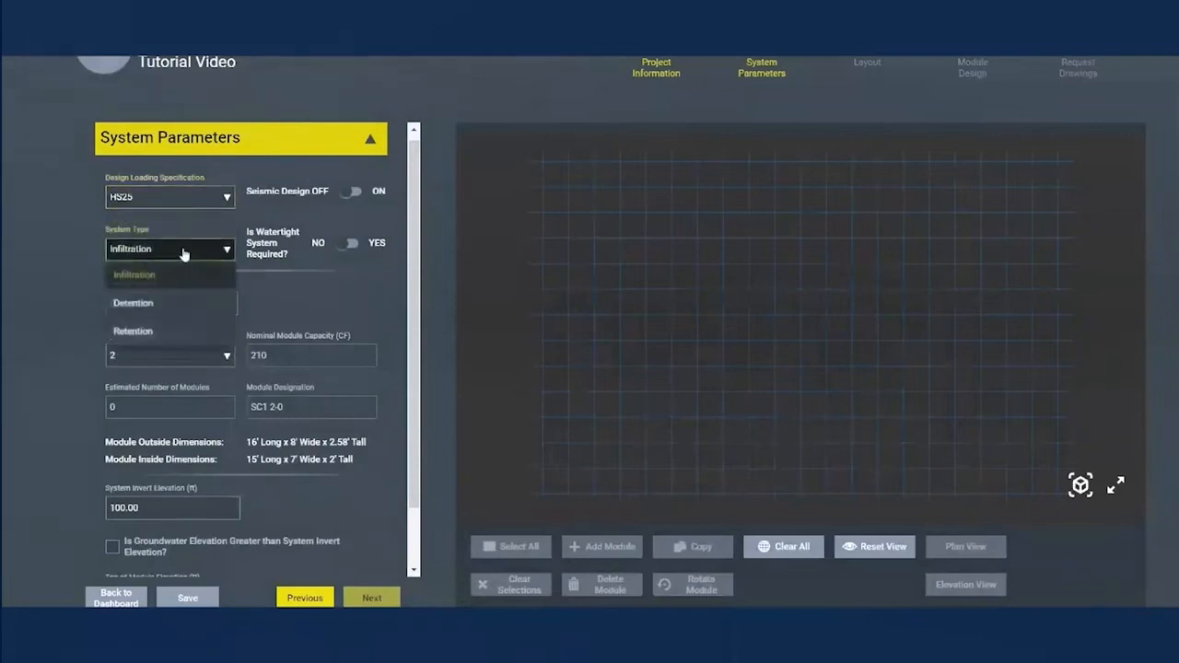
left_click(176, 304)
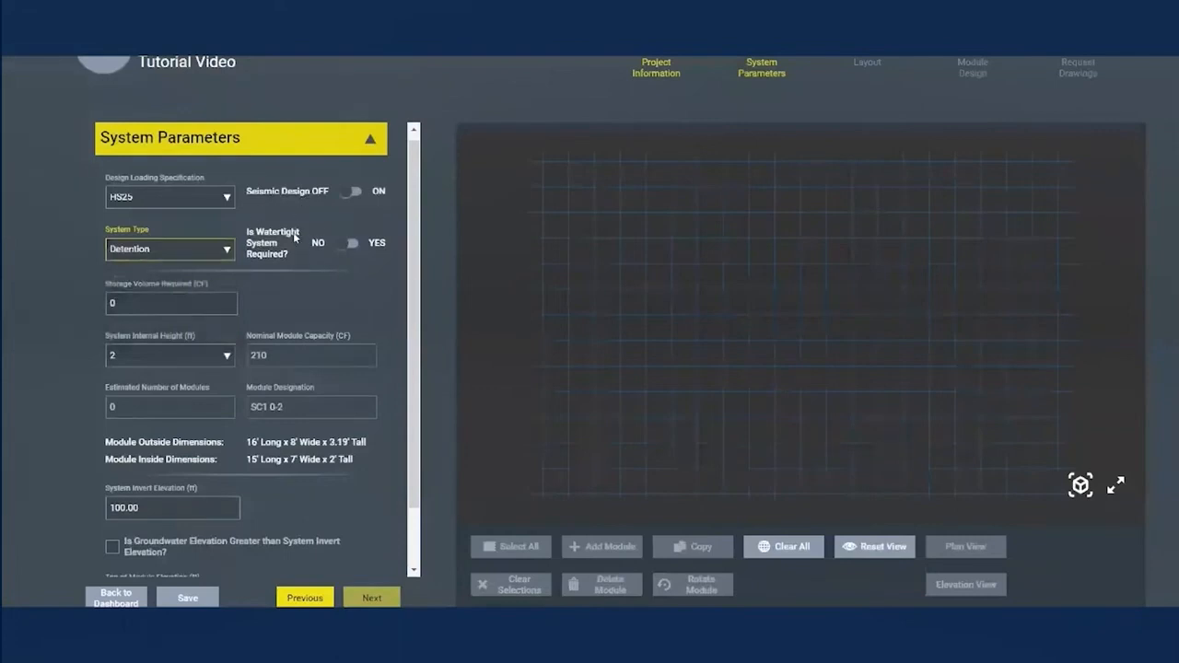
Step: Turn on seismic design and set the required storage volume to 20,000 CF
left_click(355, 198)
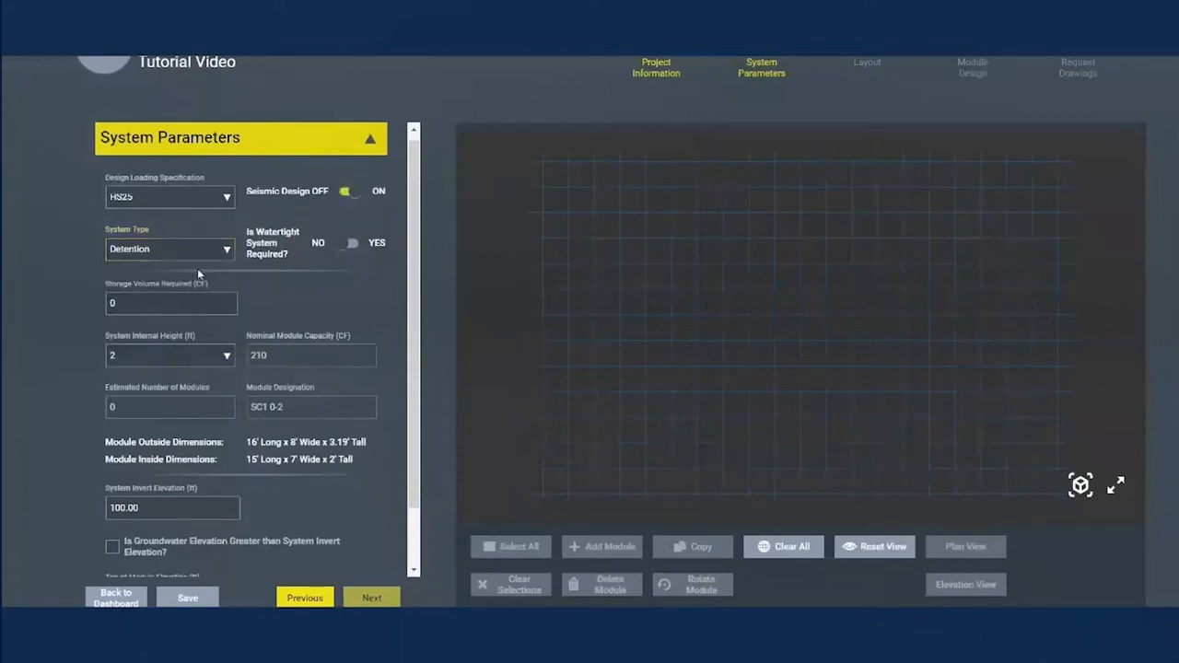
left_click(180, 302)
type("20,000")
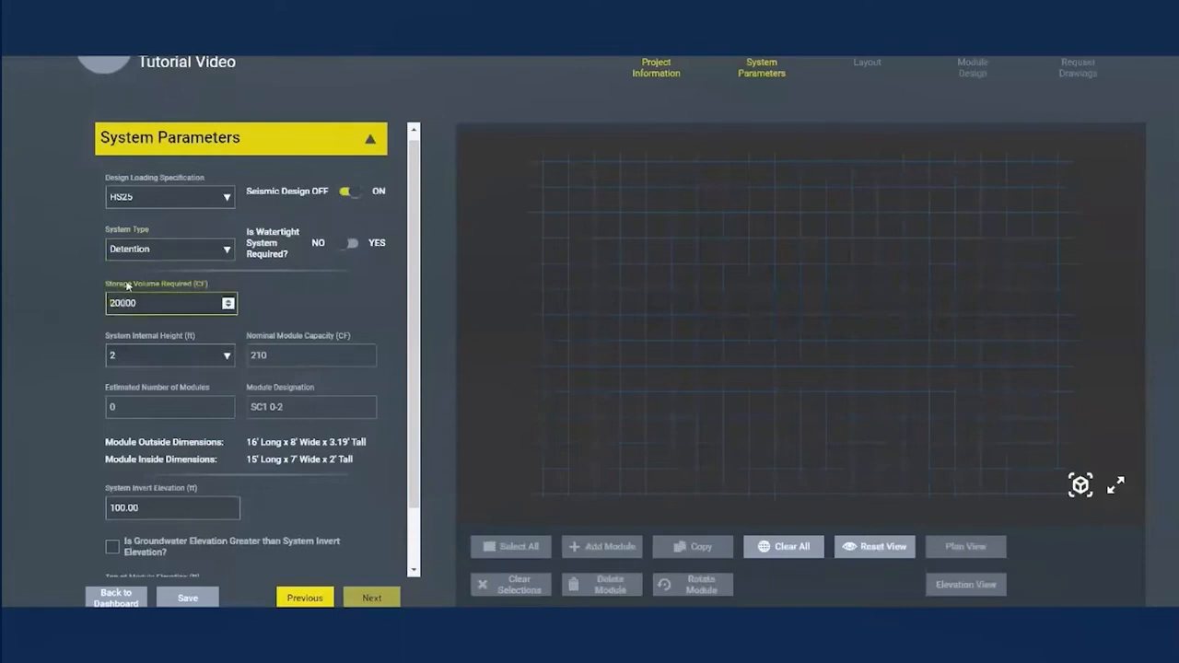
left_click(86, 320)
Step: Set the system internal height to 8 ft and the system invert elevation to 950 ft
left_click(127, 354)
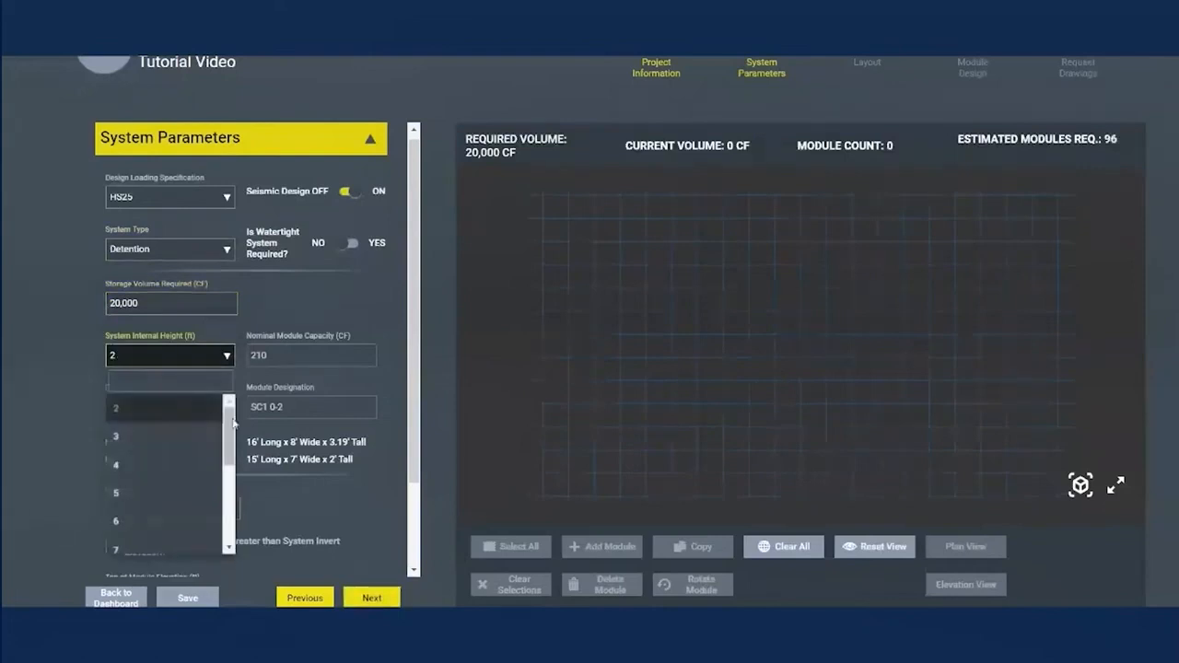
scroll(233, 447, "down", 1)
scroll(234, 447, "down", 1)
left_click(204, 472)
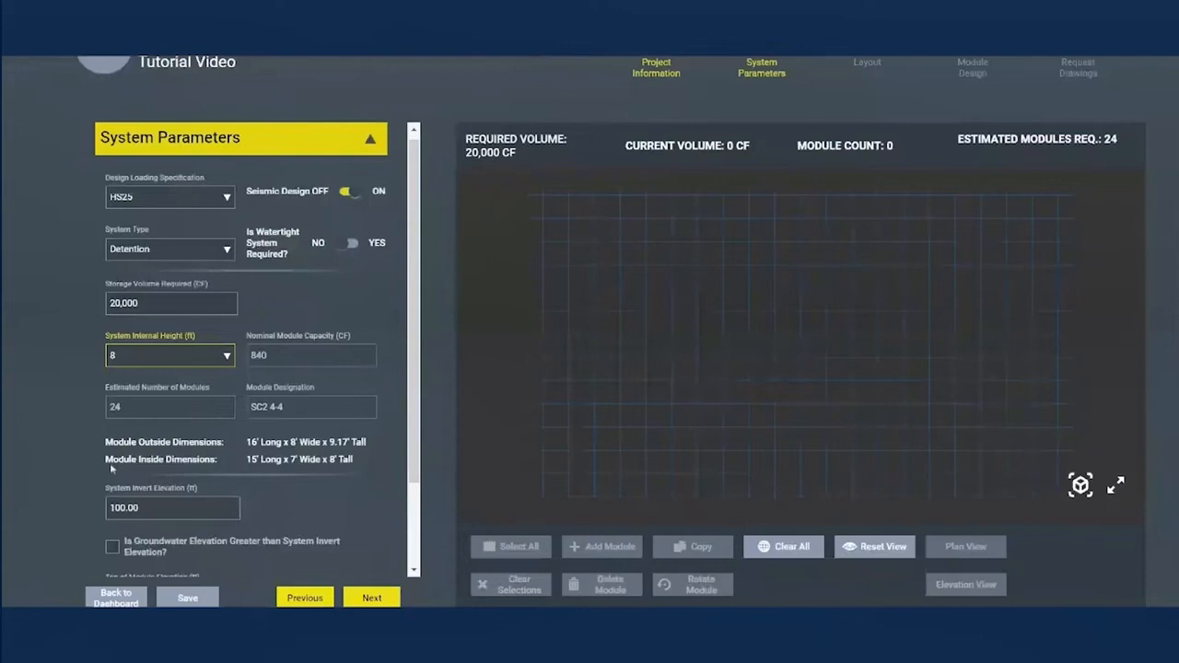
left_click_drag(149, 507, 98, 511)
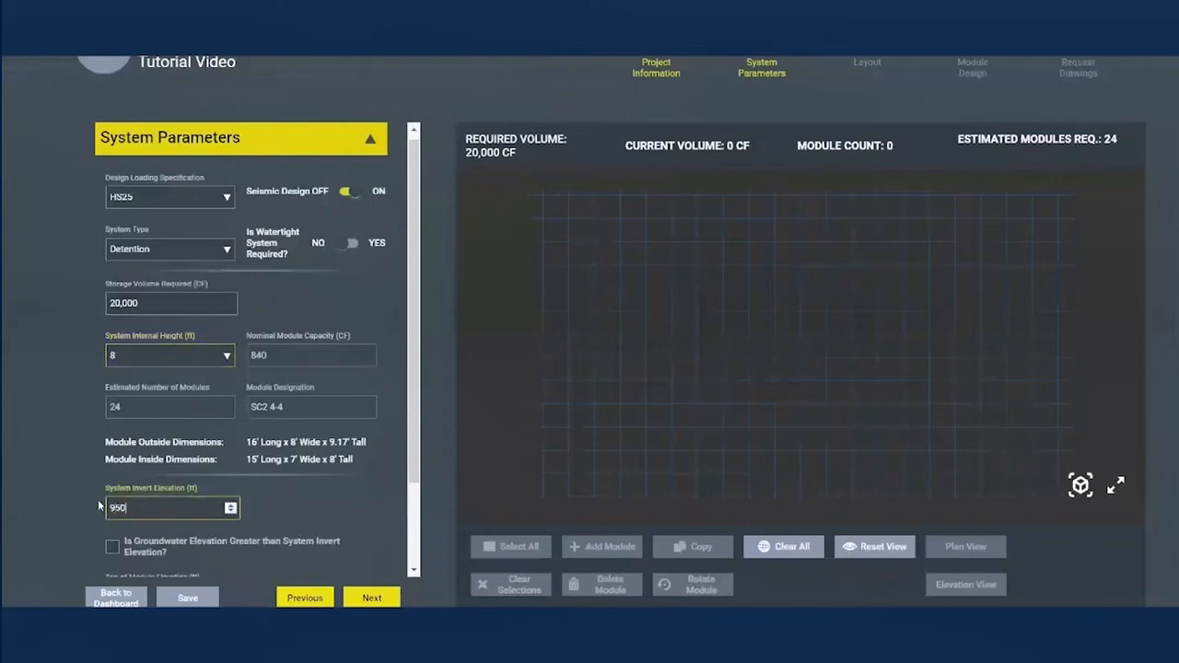
left_click(89, 500)
Step: Mark the groundwater elevation as greater than the system invert elevation and set it to 962.00 ft
left_click_drag(407, 453, 408, 509)
mouse_move(211, 526)
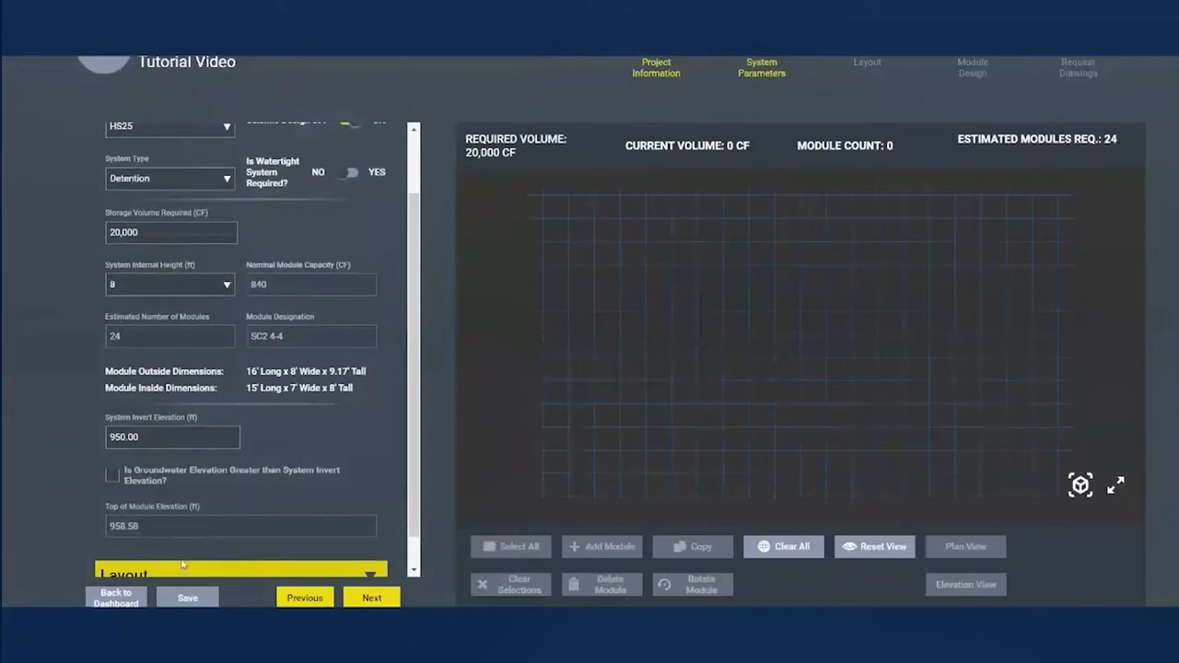
left_click(117, 478)
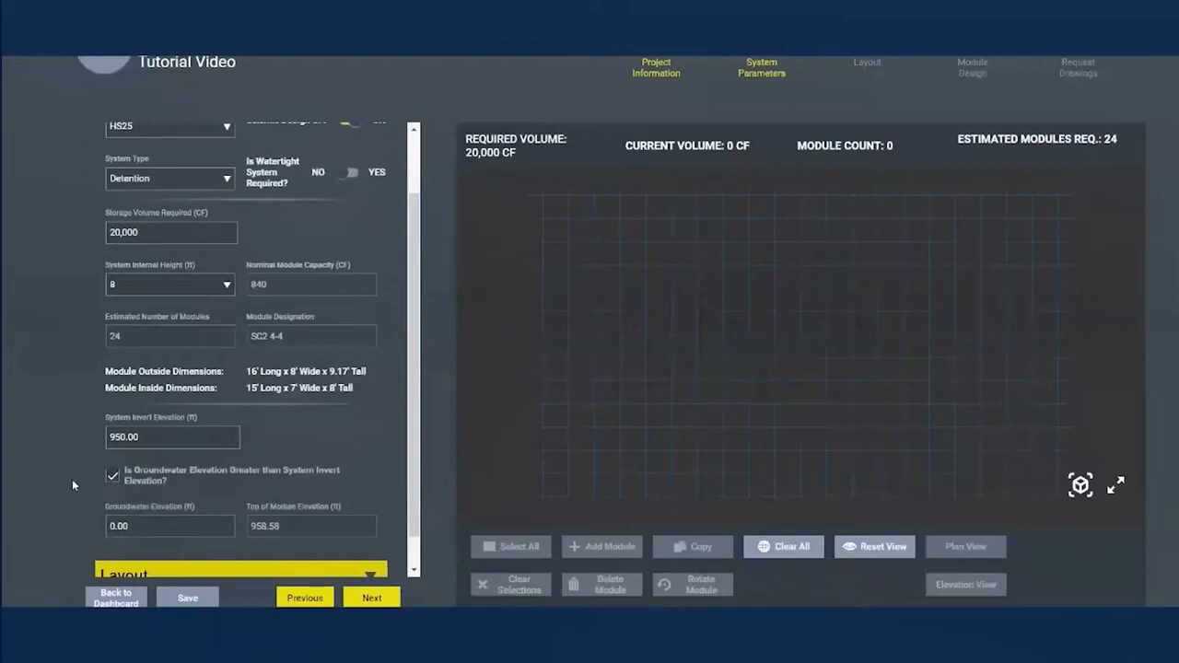
key("Tab")
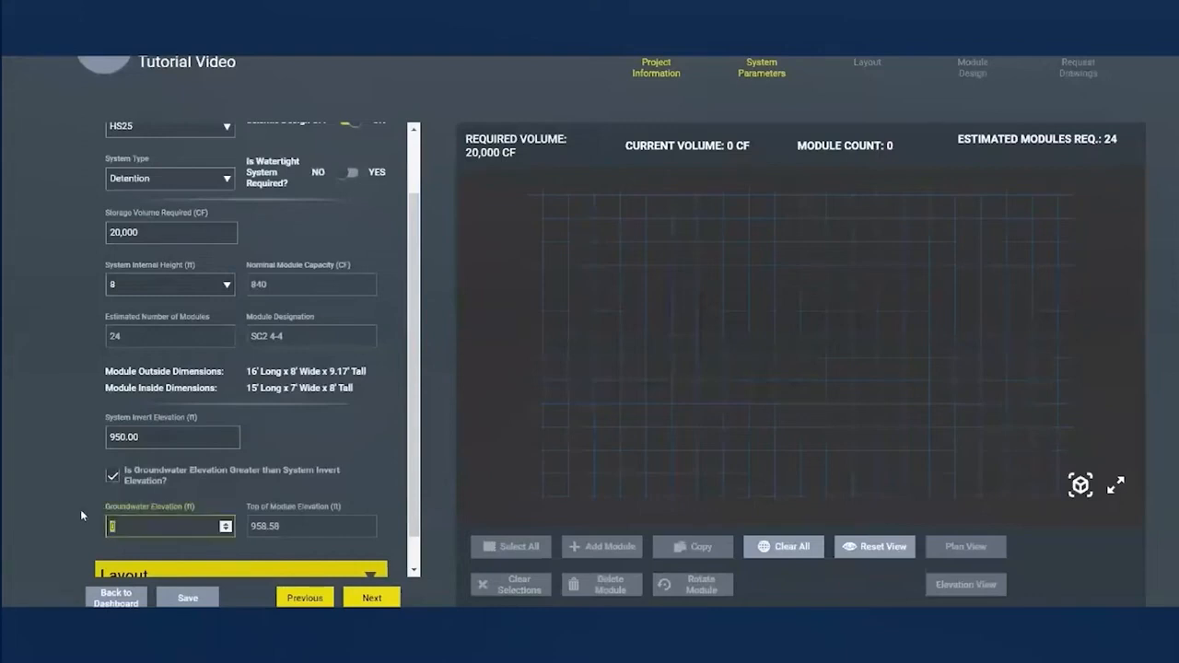
type("962.00")
left_click(74, 512)
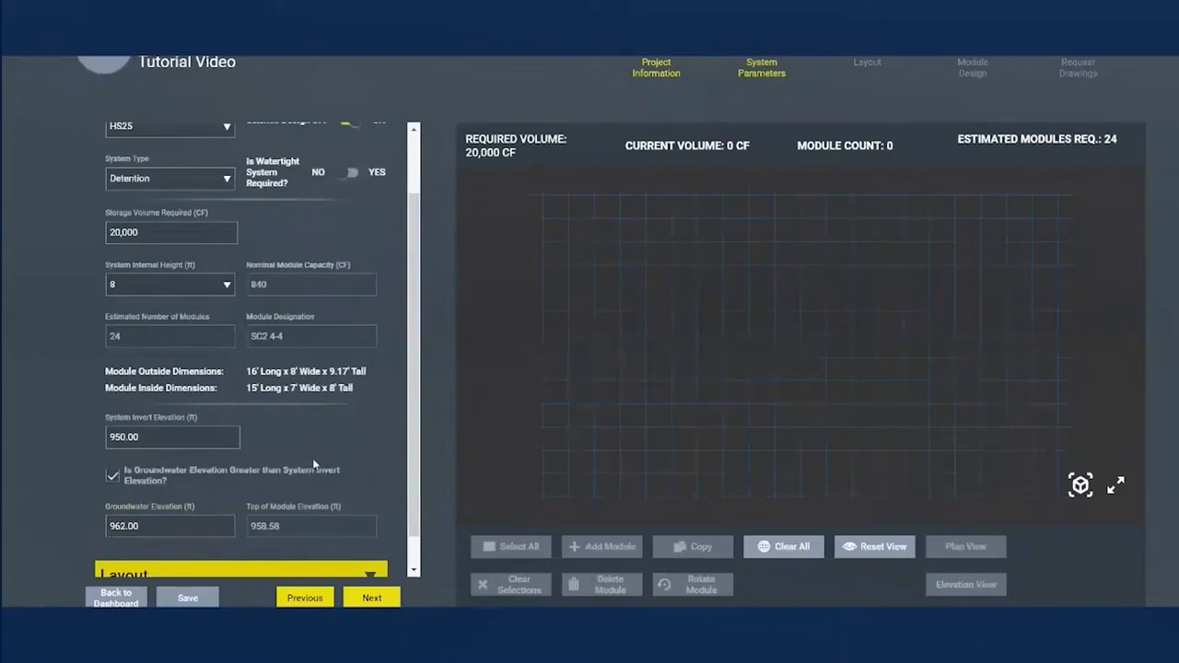
Step: Generate a rectangular module layout for an available site 150 ft long and 24 ft wide
scroll(411, 457, "down", 2)
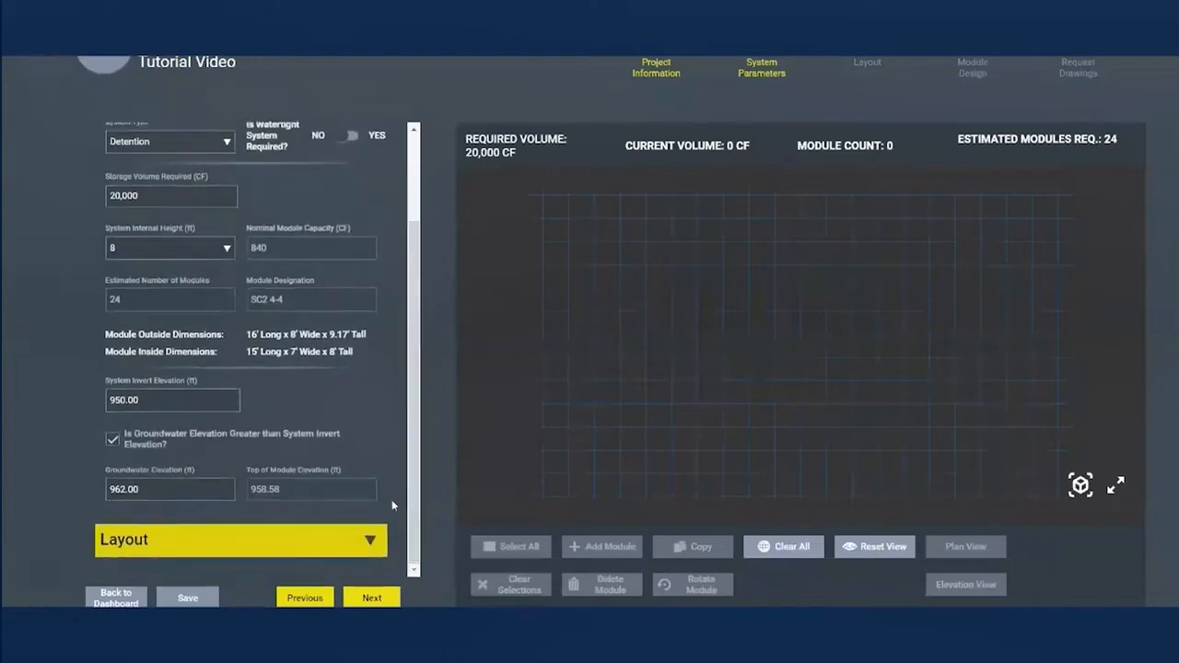
left_click(368, 542)
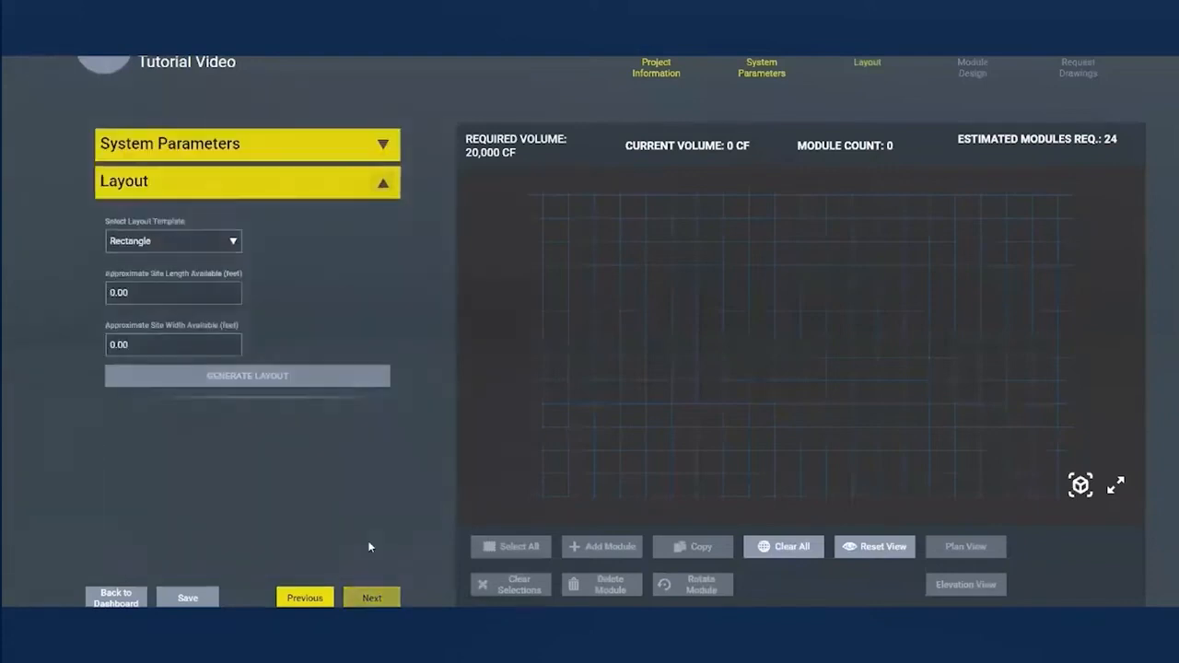
left_click(204, 243)
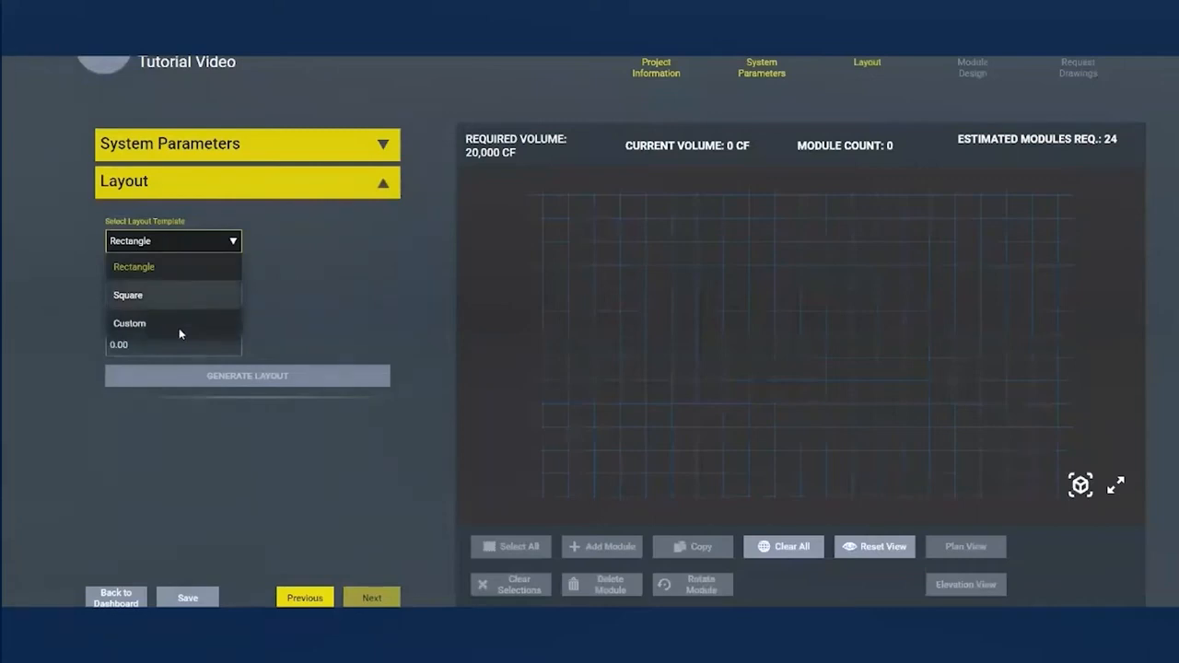
left_click(166, 269)
left_click(113, 293)
type("150")
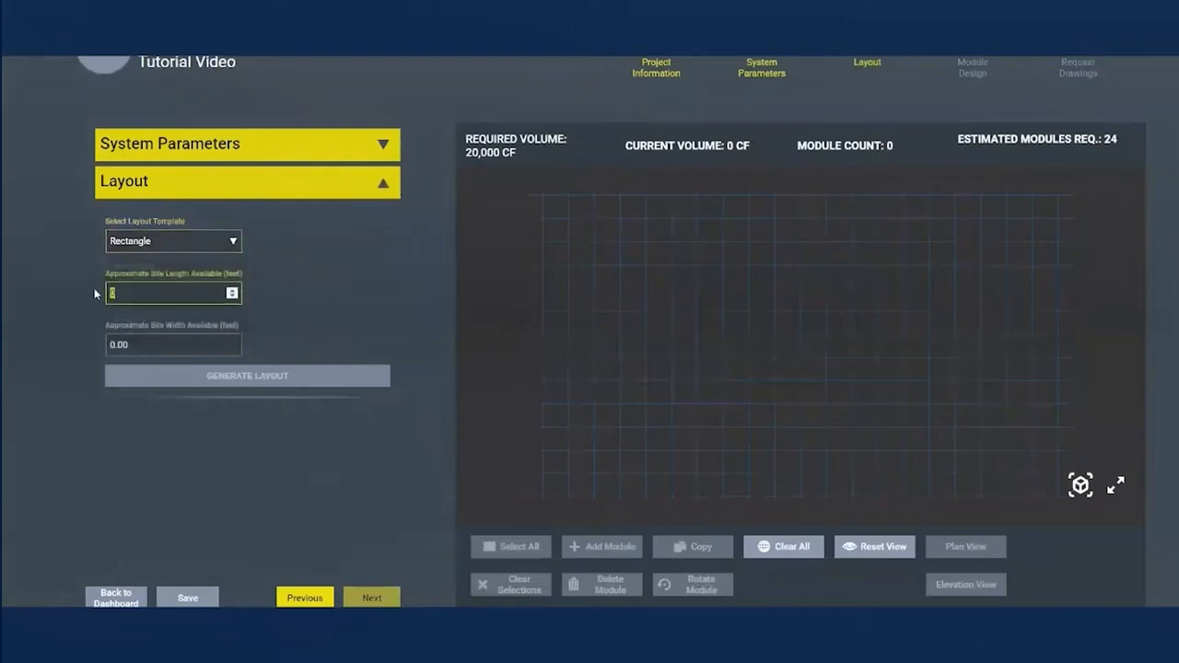
left_click(142, 346)
type("24")
left_click(67, 335)
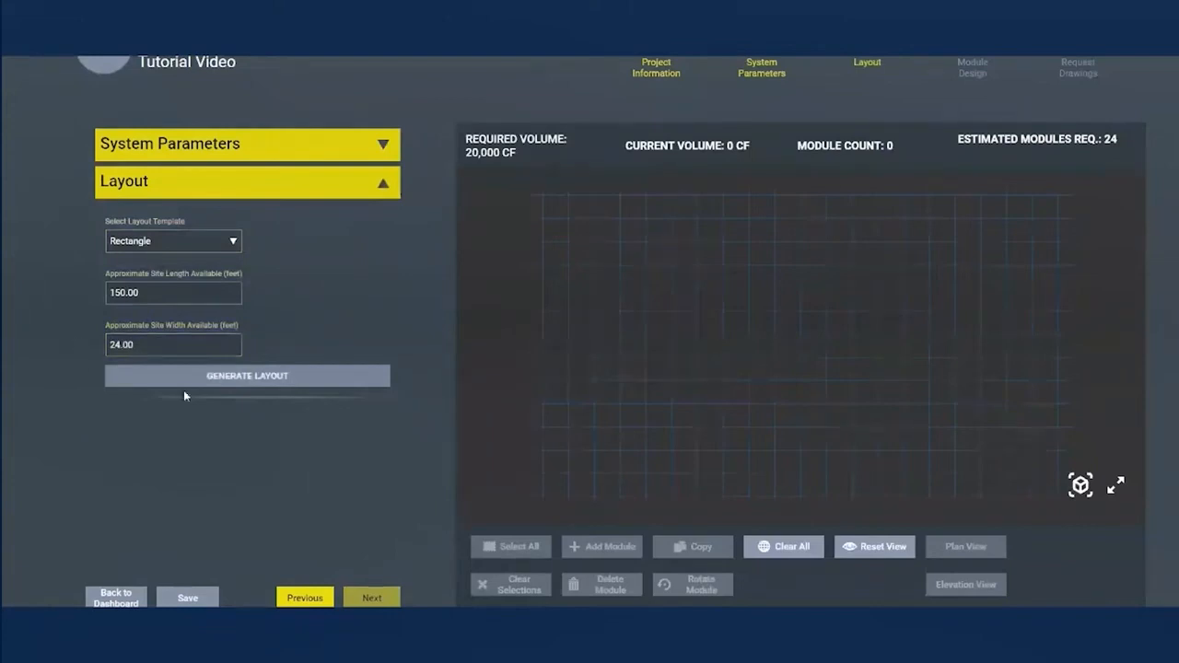
left_click(224, 378)
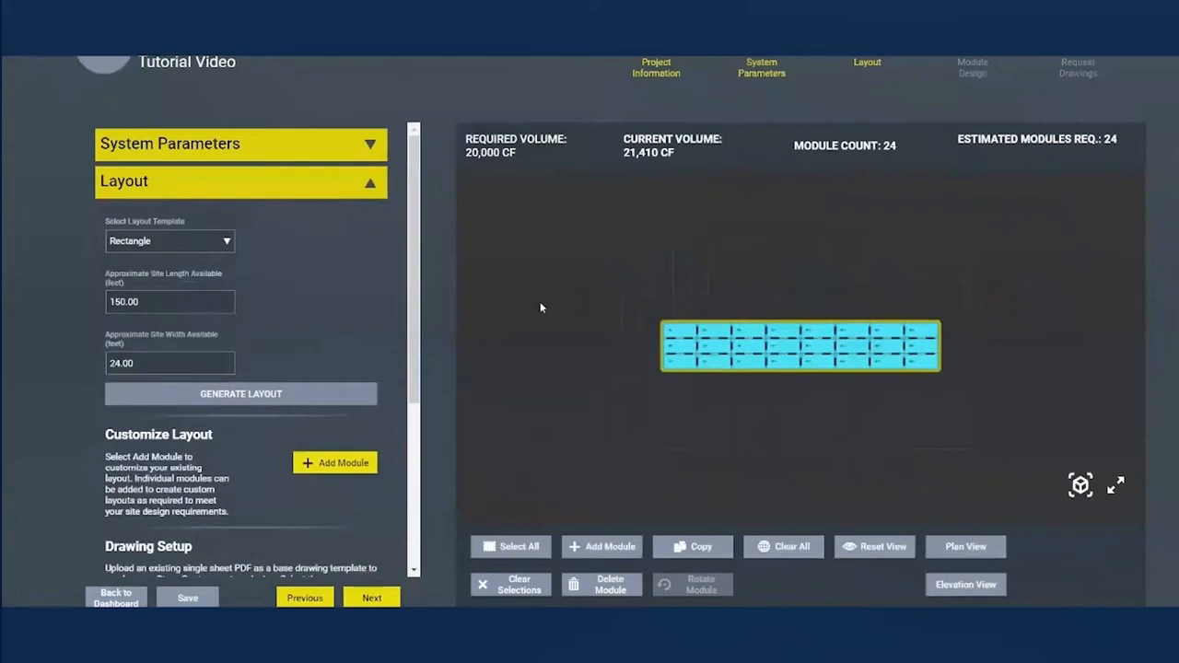
Step: Set the uploaded base drawing's size to ANSI E and its scale to 1" = 20'-0"
scroll(397, 475, "down", 5)
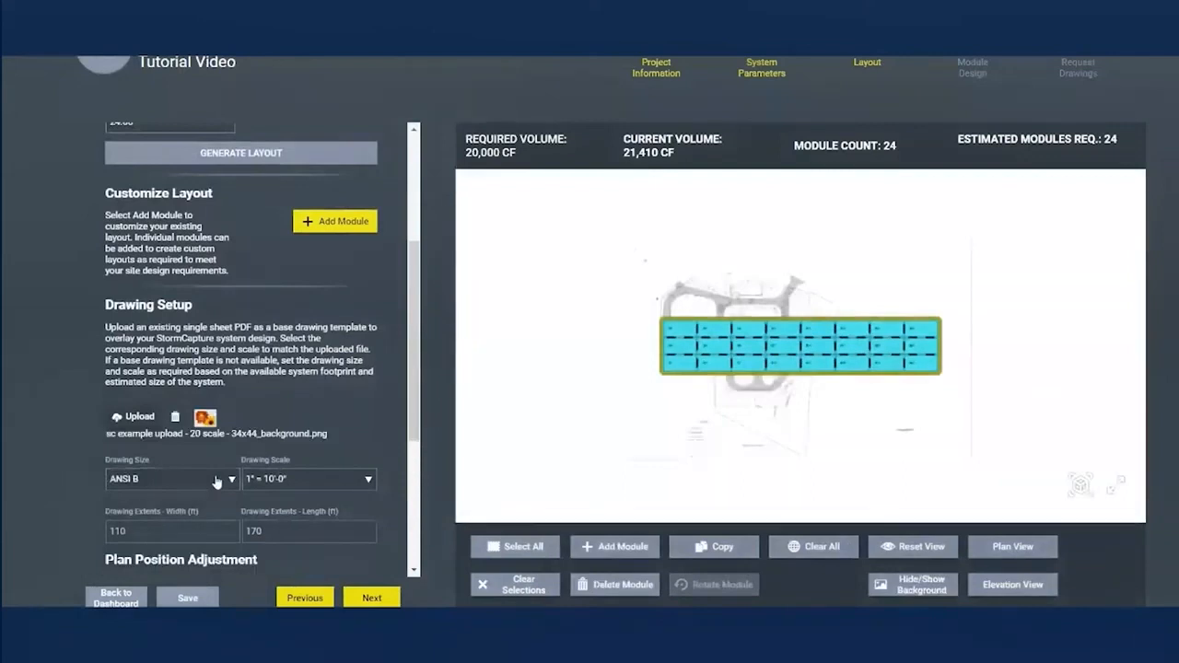
left_click(216, 479)
left_click_drag(235, 352, 235, 437)
left_click(282, 488)
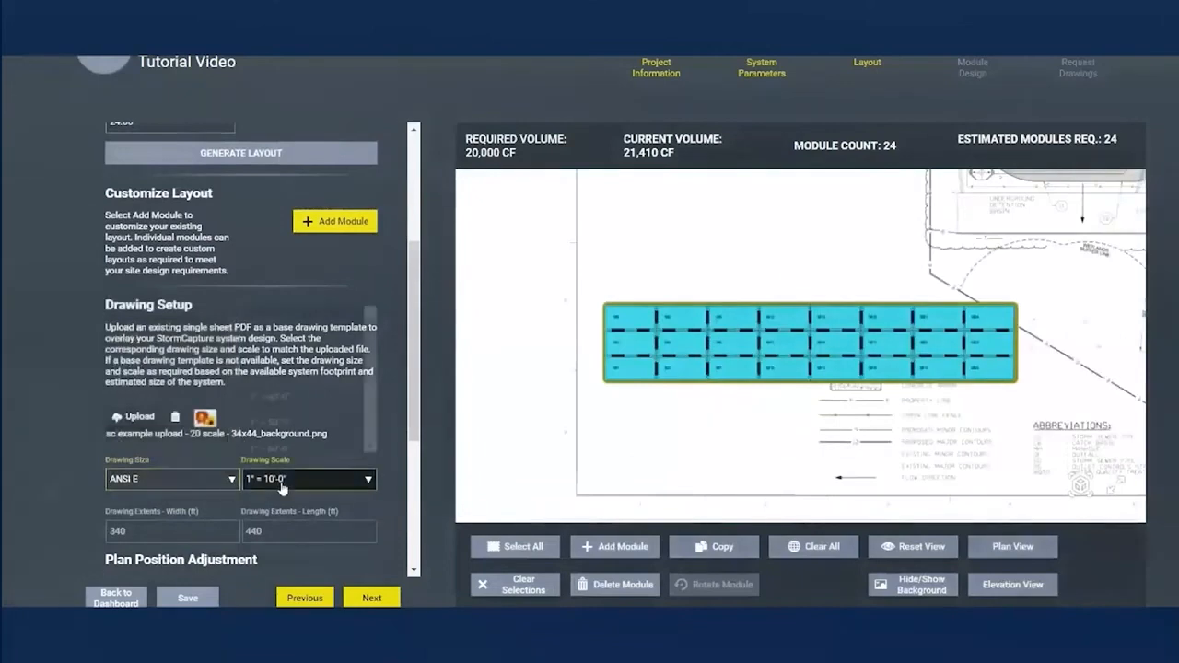
left_click(285, 353)
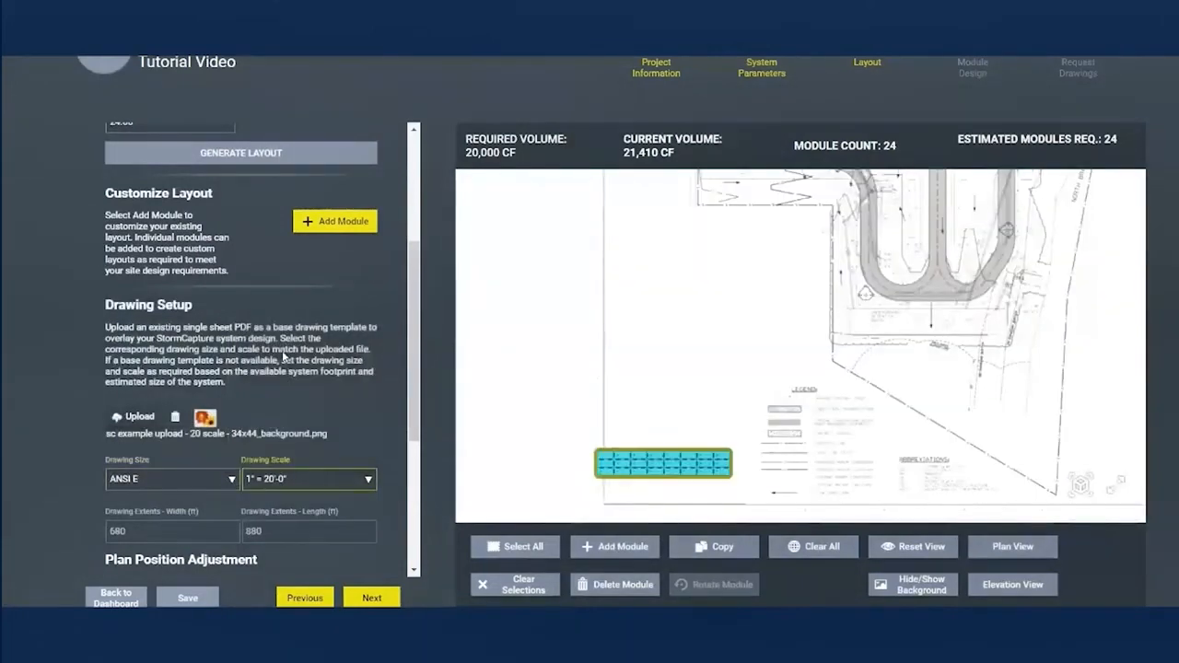
Step: Move the module layout onto the underground detention basin area just below the looped driveway on the site plan
scroll(411, 432, "down", 1)
scroll(411, 432, "down", 3)
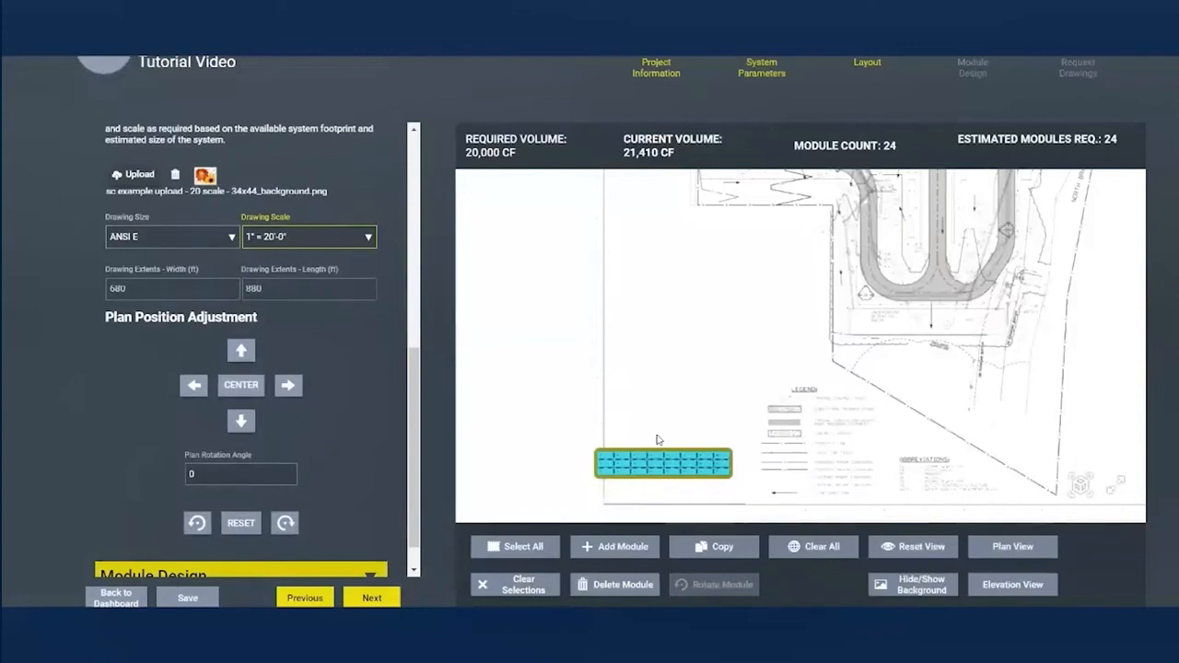
left_click_drag(724, 464, 1006, 320)
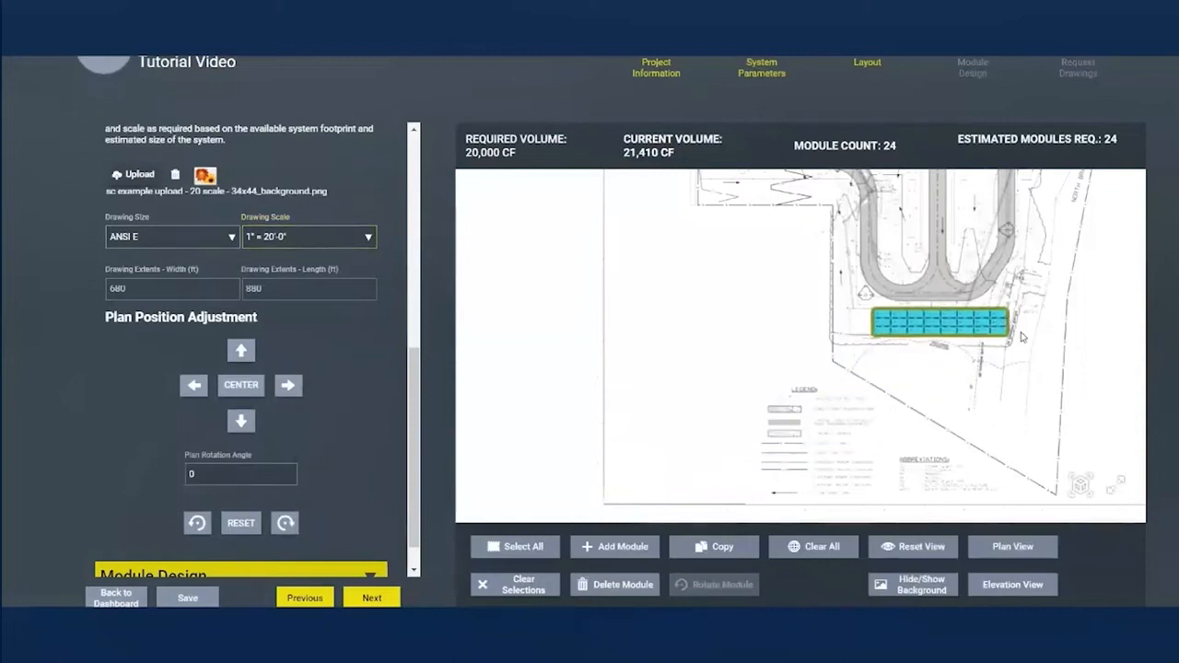
scroll(1019, 338, "up", 3)
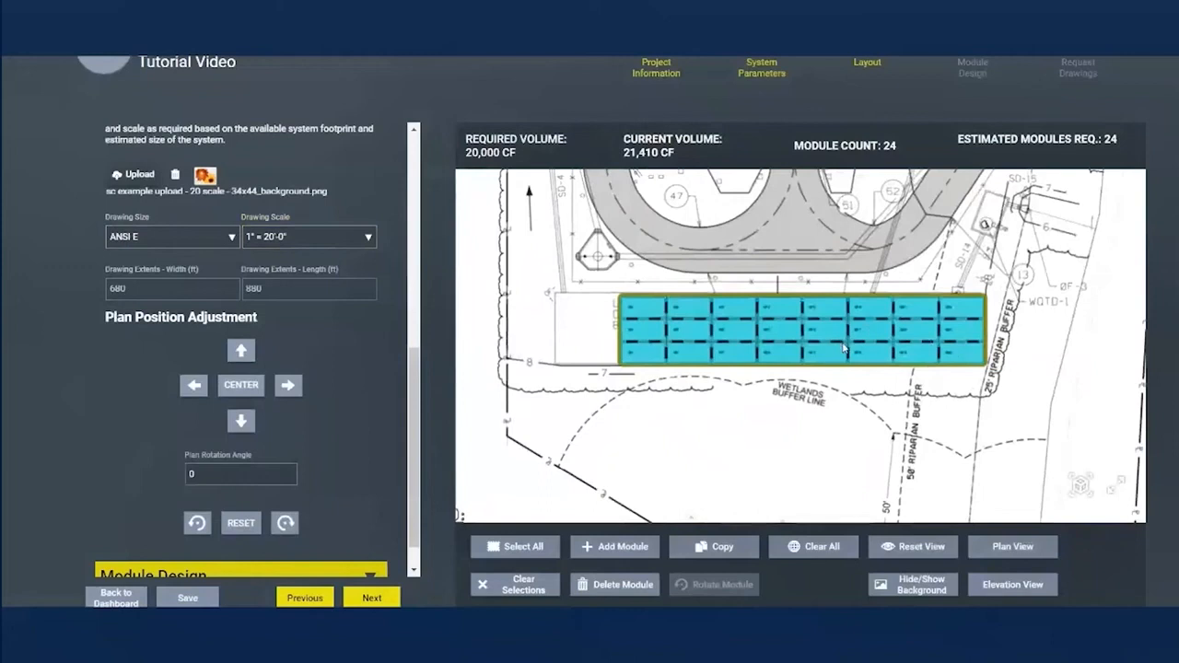
Step: Reselect all modules and nudge the whole layout slightly to the left within the basin outline
left_click(808, 432)
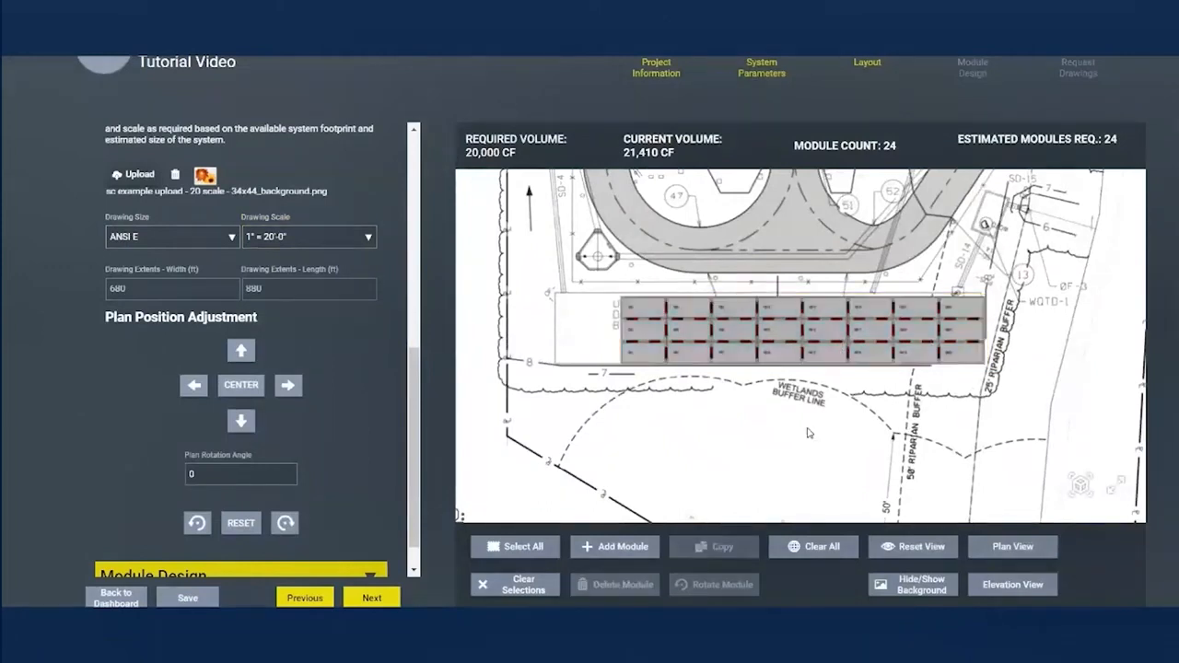
left_click(520, 548)
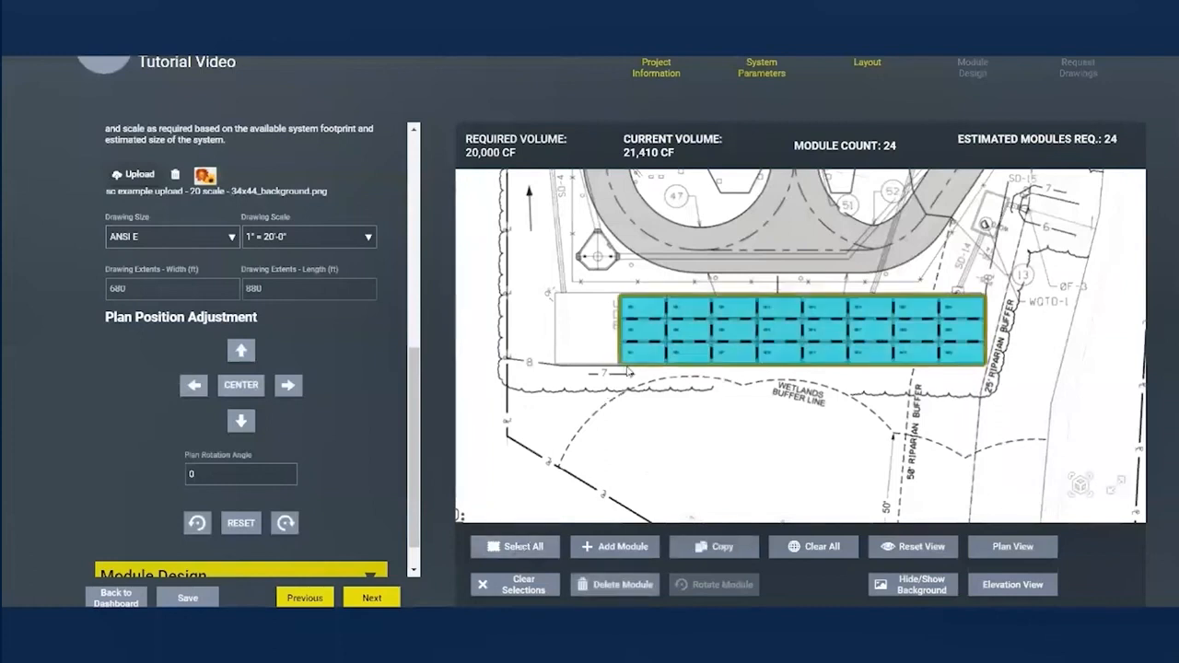
mouse_move(641, 315)
left_mouse_down()
mouse_move(602, 318)
mouse_move(633, 316)
left_mouse_up()
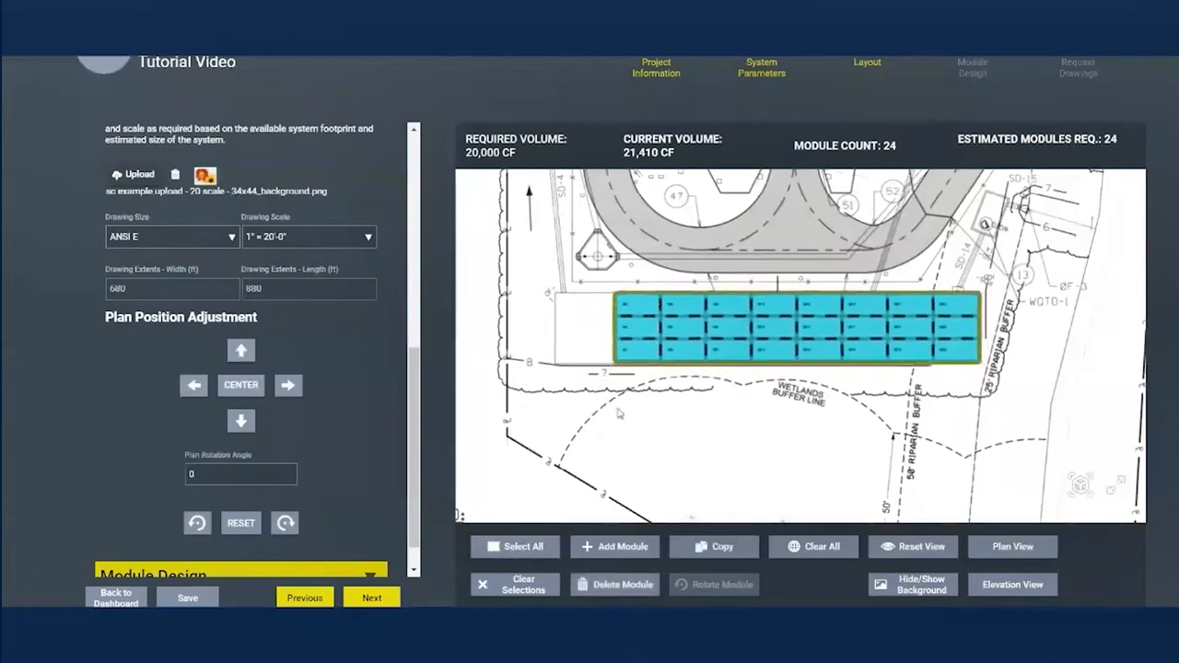
Step: Move the two leftmost modules of the bottom row to the left ends of the top and middle rows
left_click(644, 480)
left_click_drag(555, 332, 552, 332)
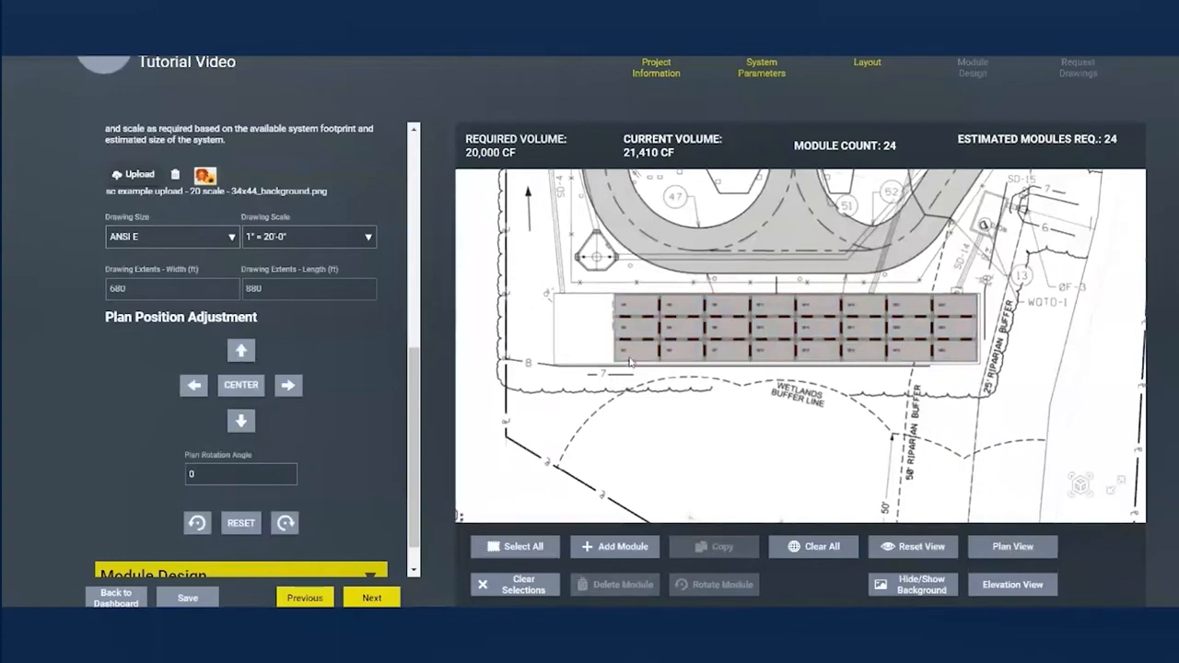
scroll(632, 361, "up", 3)
left_click_drag(666, 373, 580, 289)
left_click_drag(755, 370, 582, 333)
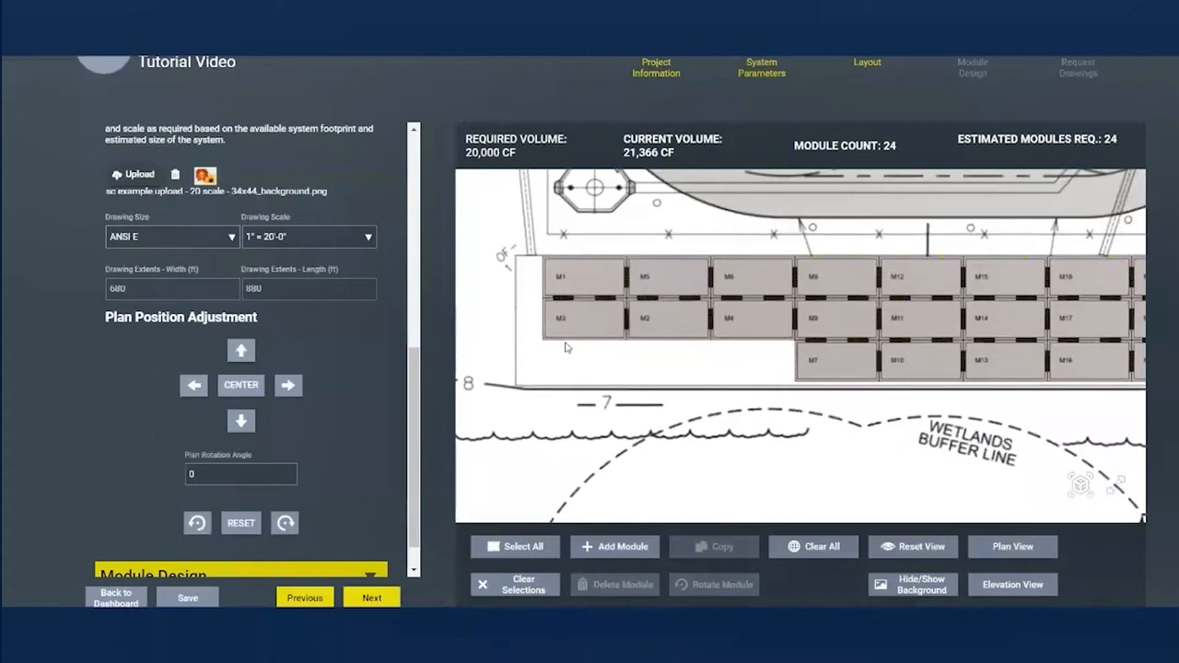
Step: Rotate module M7 and place it upright against the left ends of the top and middle rows
left_click(814, 373)
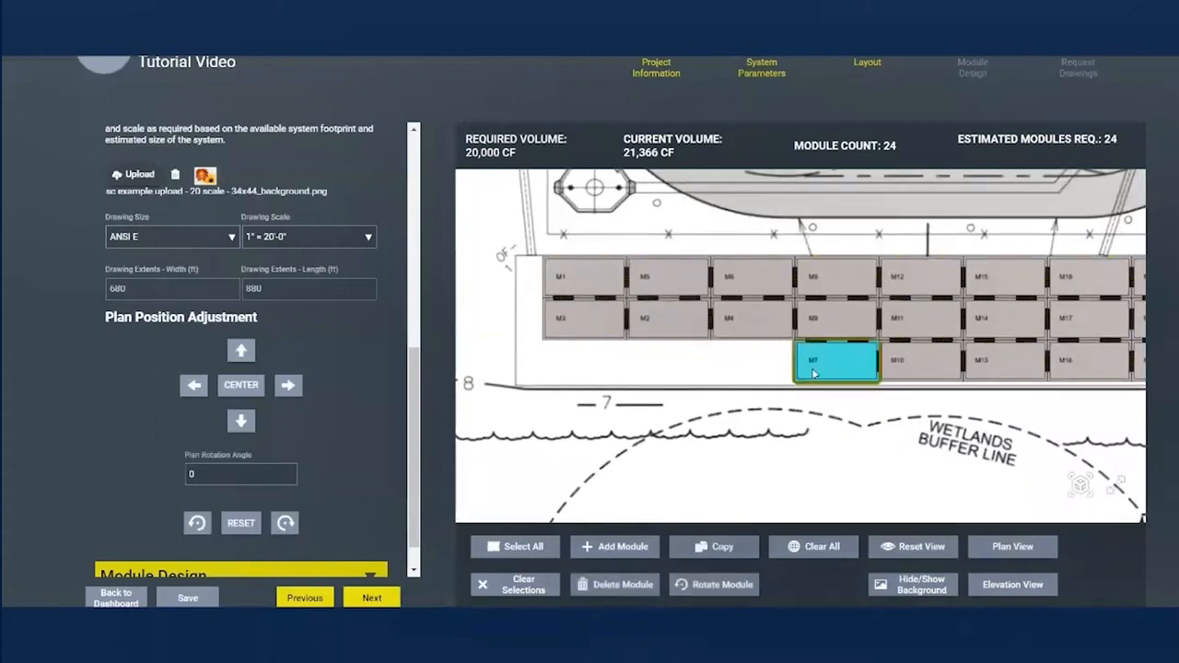
left_click(702, 585)
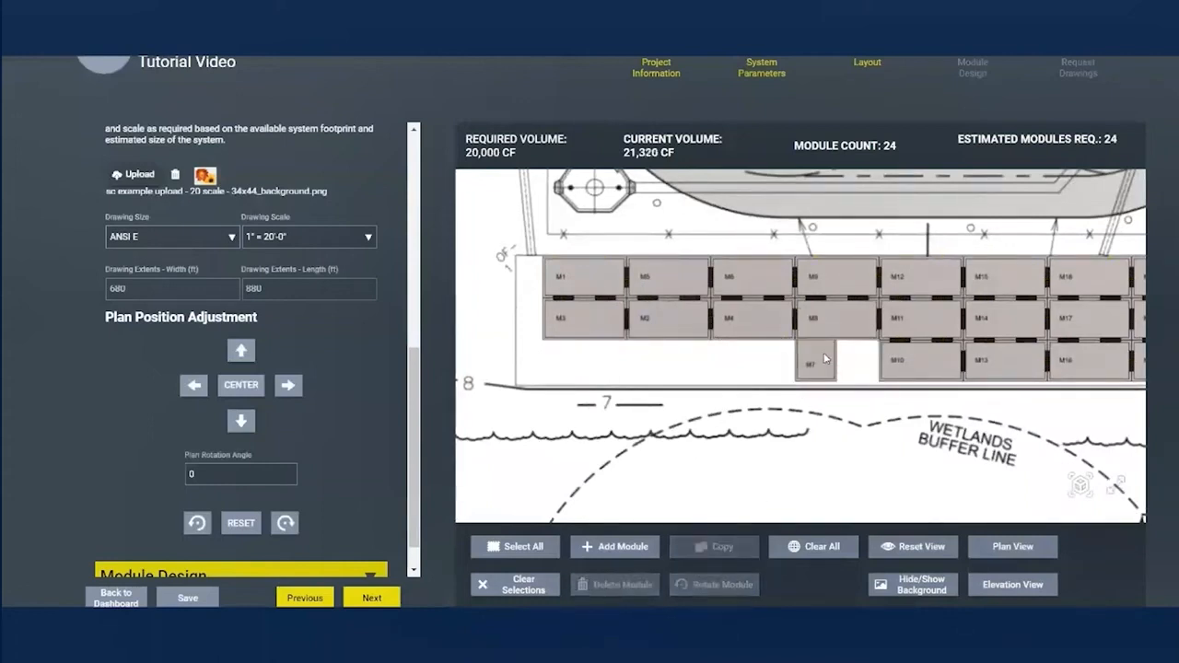
left_click_drag(826, 358, 530, 321)
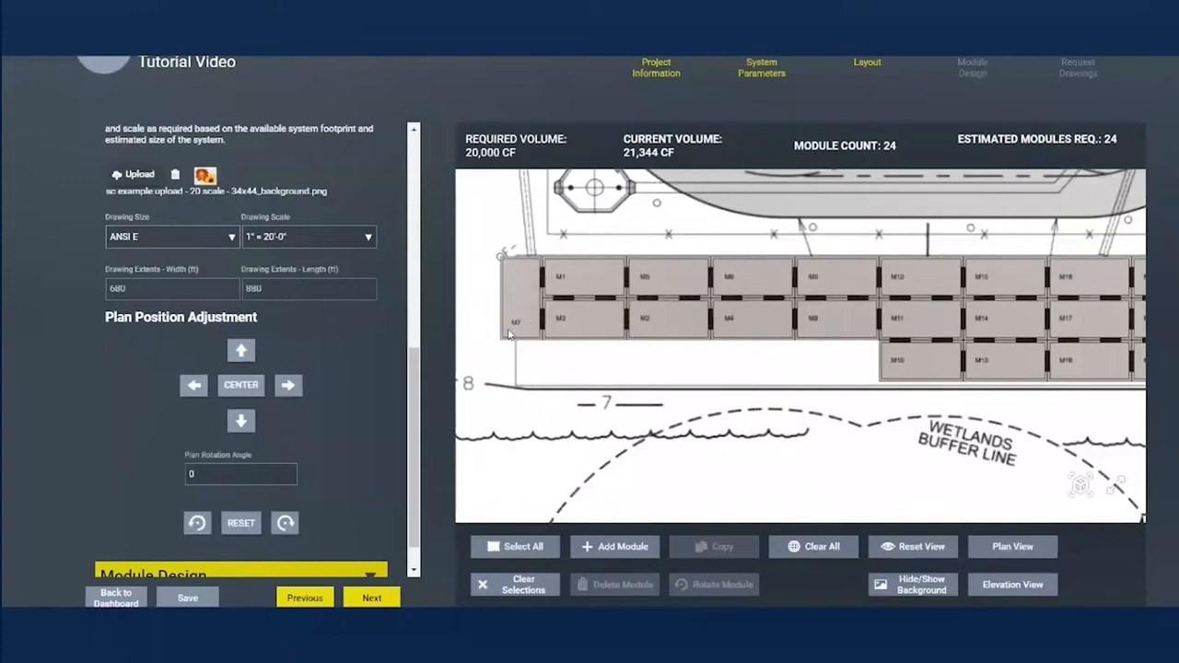
Step: Add an extra module at the open left end of the bottom row and delete it again
left_click(605, 550)
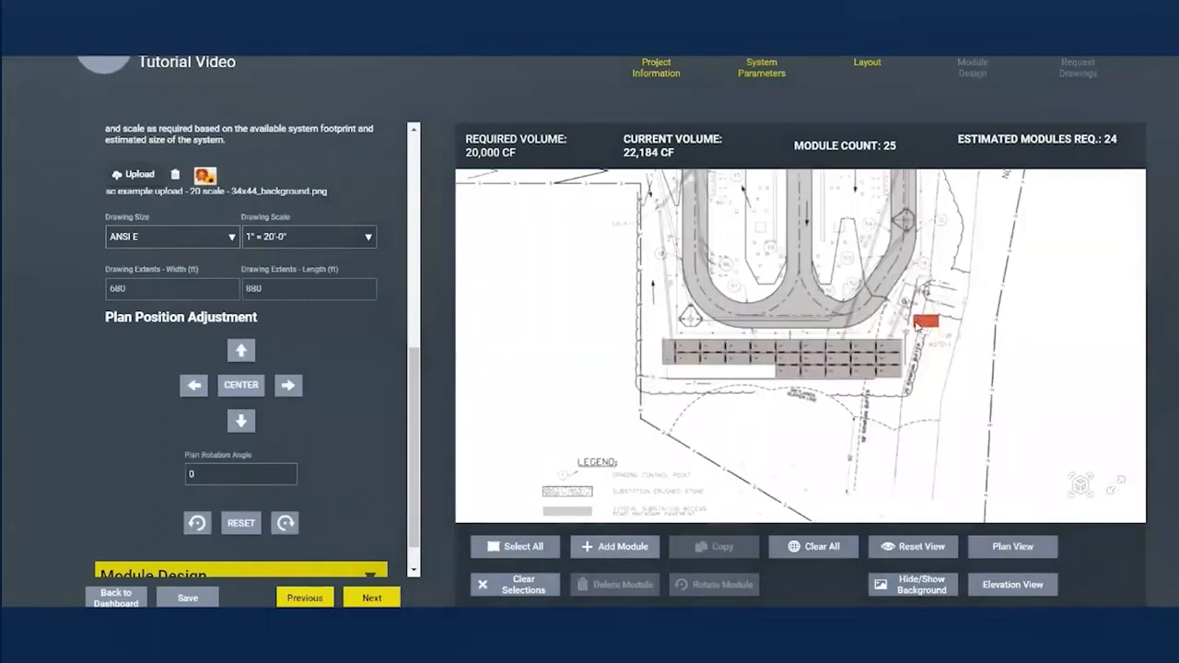
scroll(910, 354, "up", 3)
left_click_drag(913, 355, 971, 336)
left_click_drag(996, 278, 693, 372)
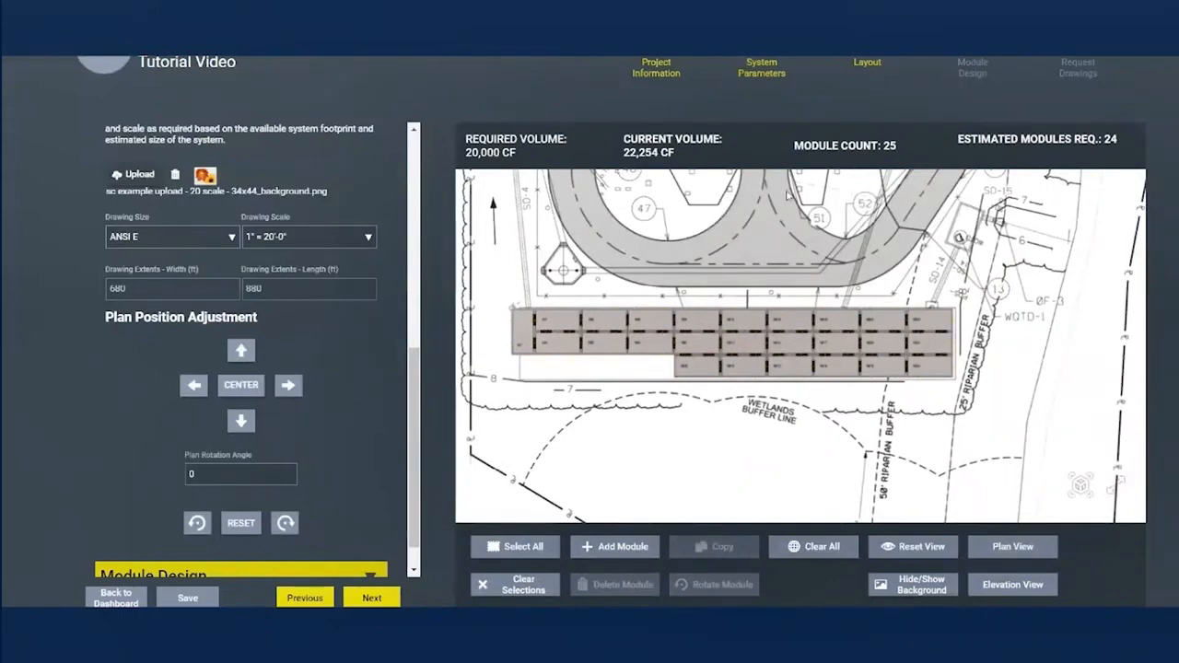
left_click(695, 373)
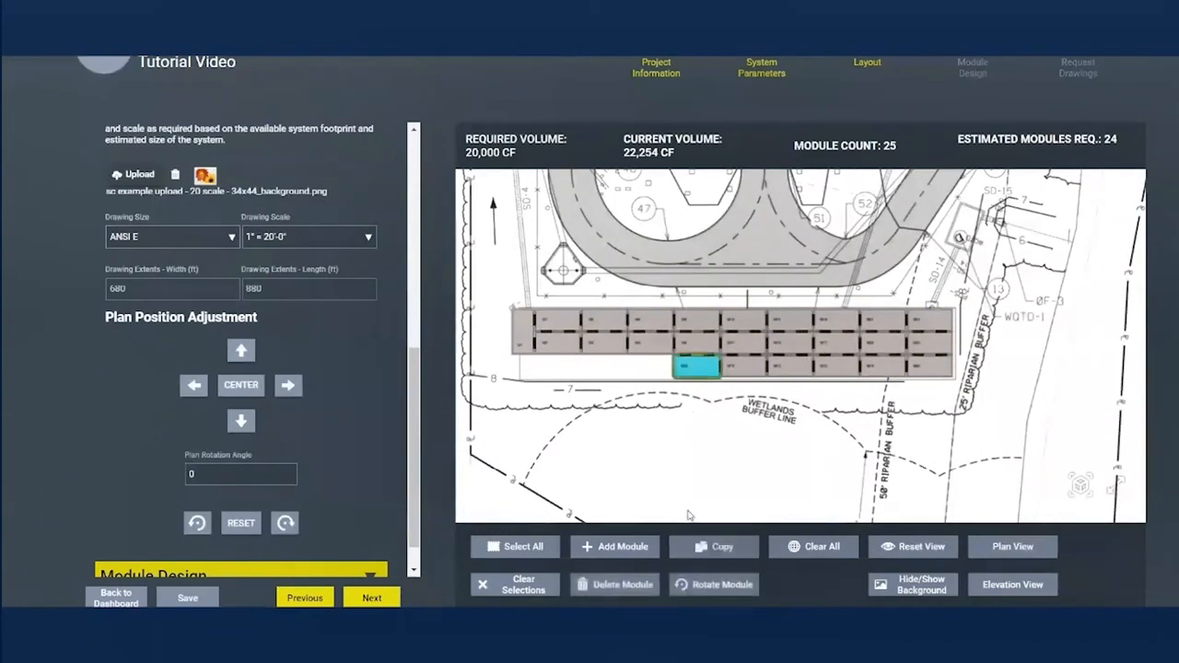
left_click(624, 586)
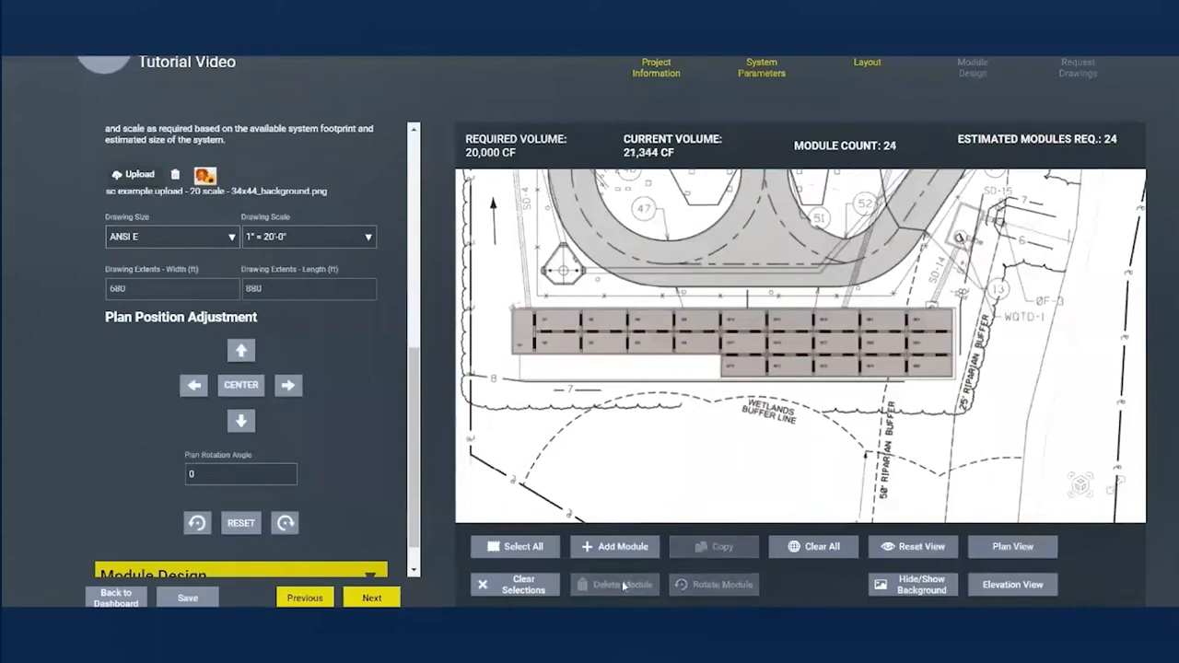
Step: In the module design settings, add one pipe to module M7 and open Pipe 1 for editing
left_click_drag(635, 430, 693, 445)
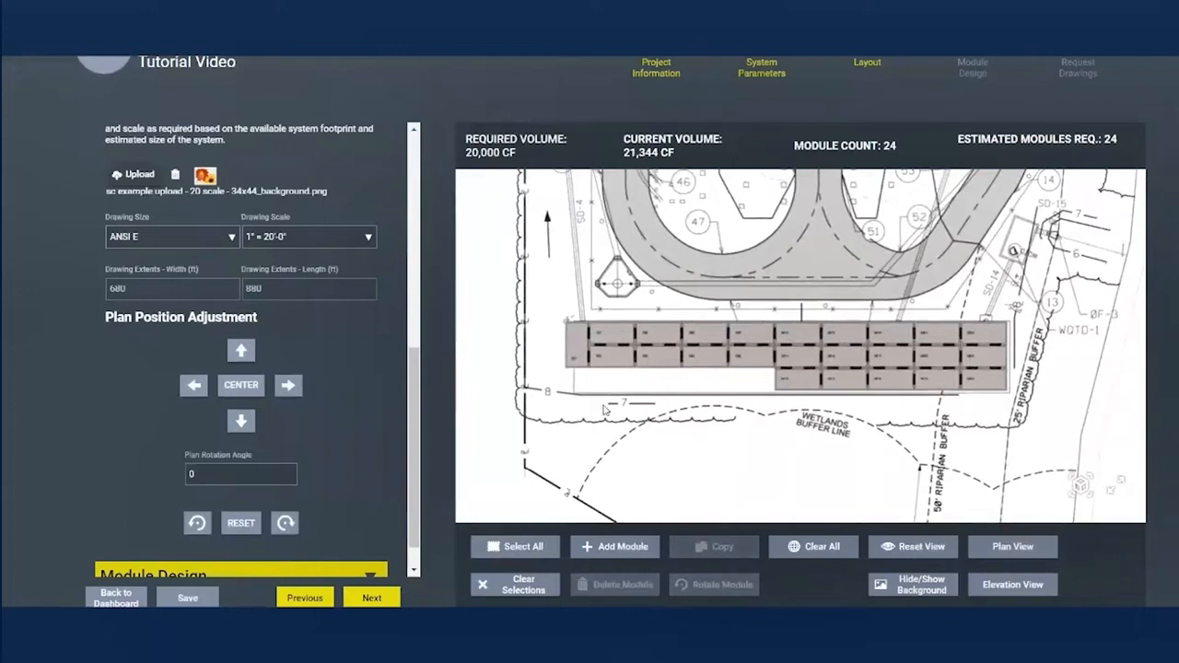
scroll(405, 505, "down", 1)
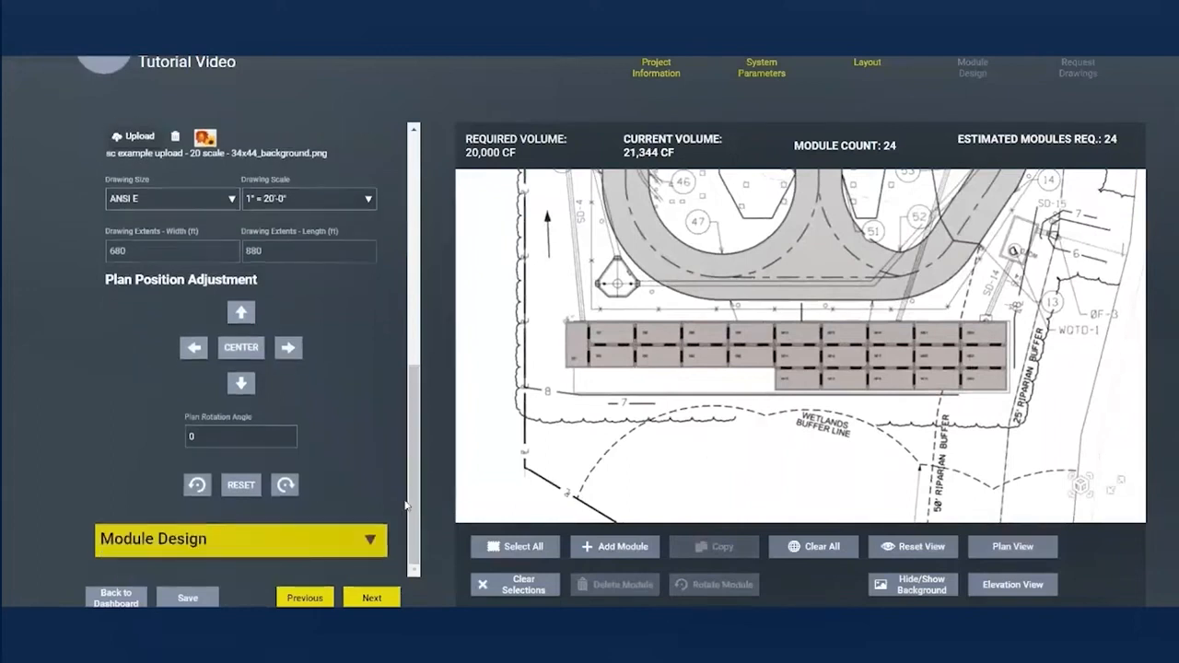
left_click(373, 538)
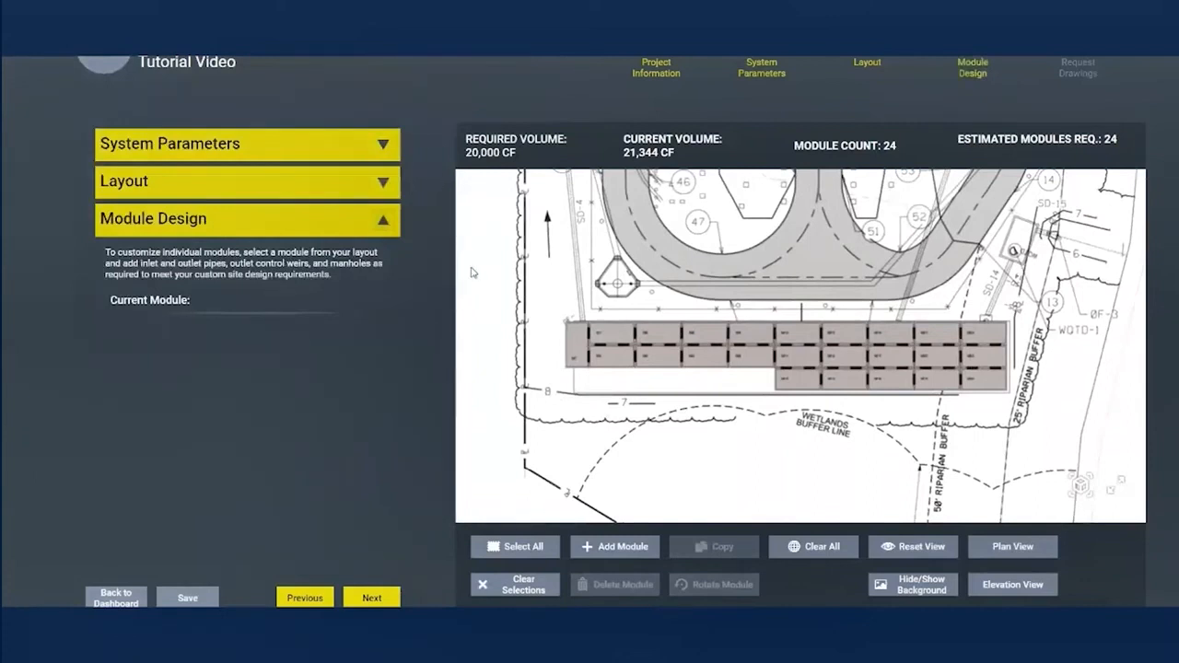
left_click(578, 343)
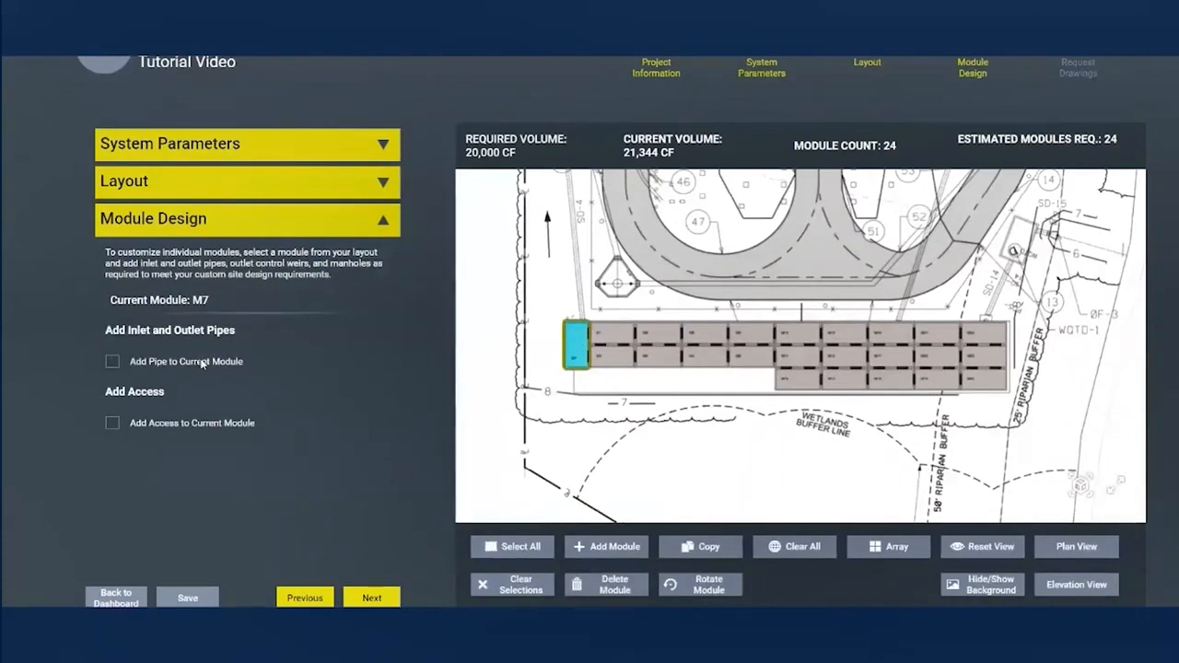
left_click(112, 362)
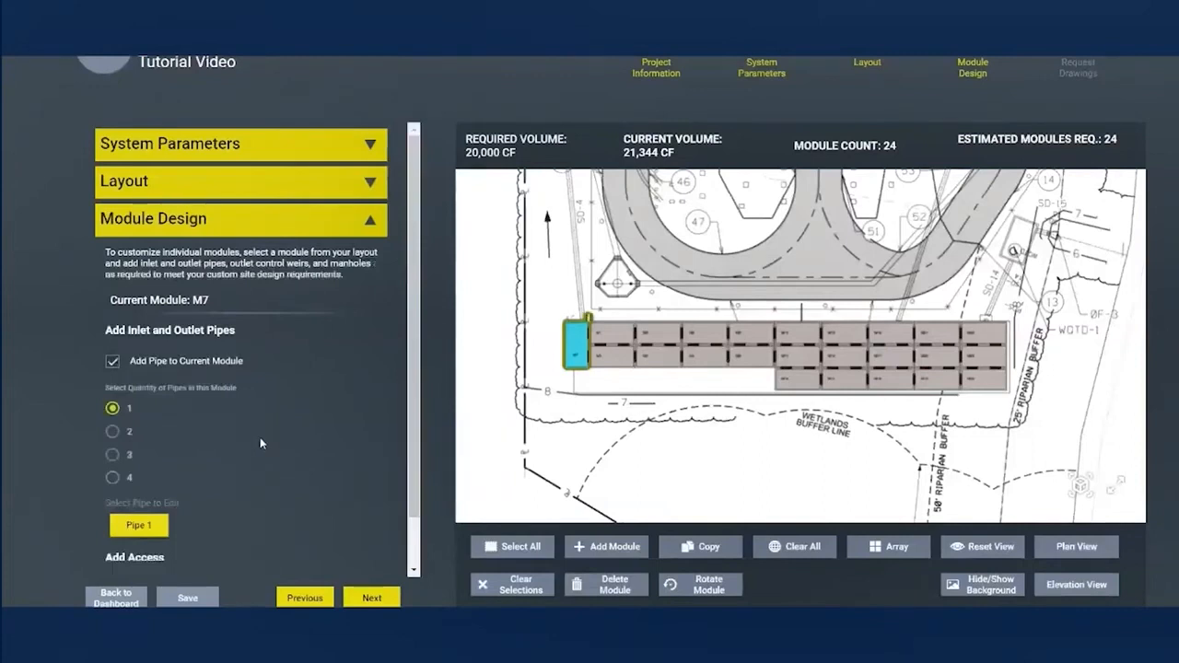
left_click(157, 526)
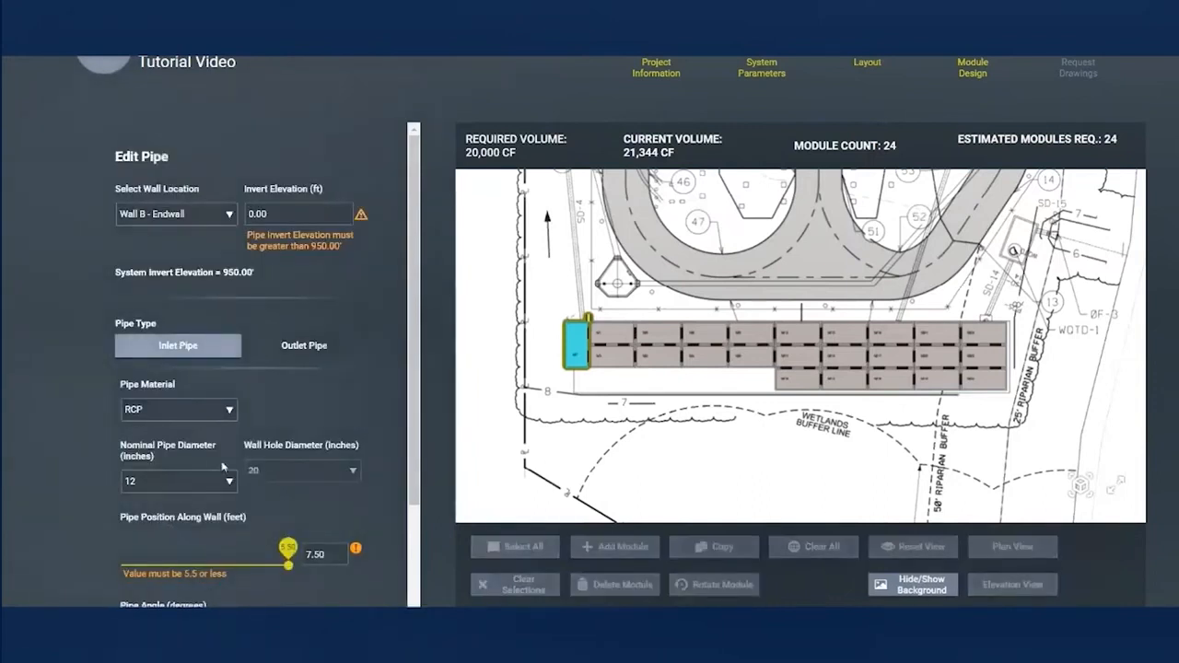
Step: Try the pipe on Wall C - Sidewall and return it to Wall B - Endwall
left_click(217, 215)
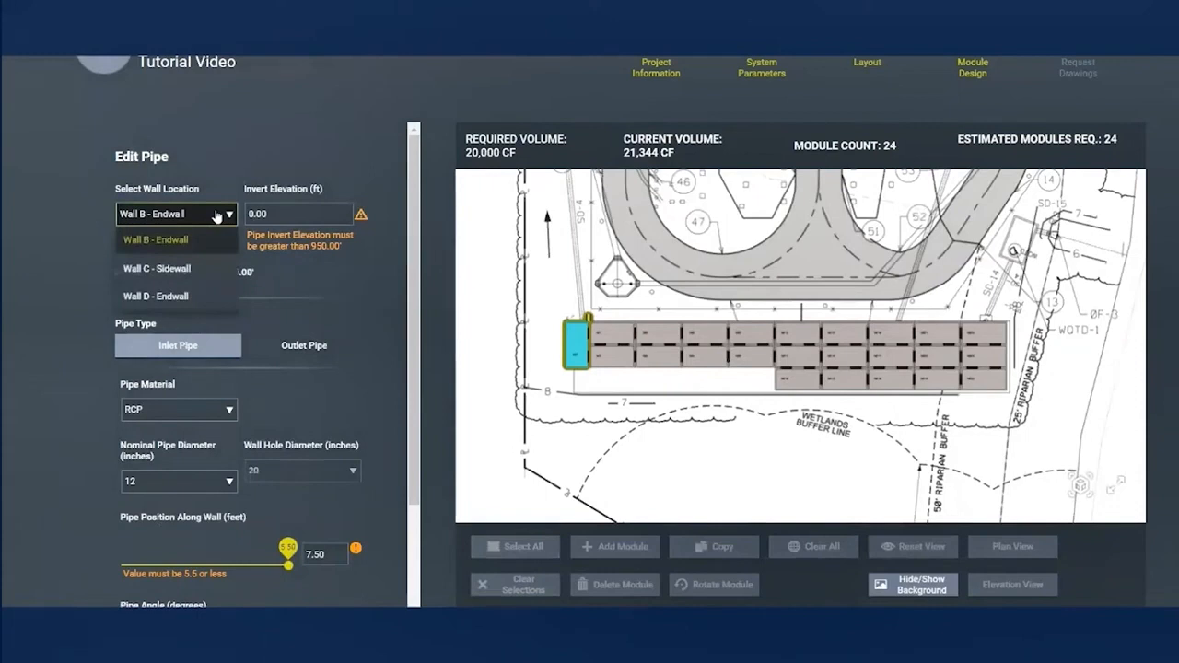
left_click(197, 267)
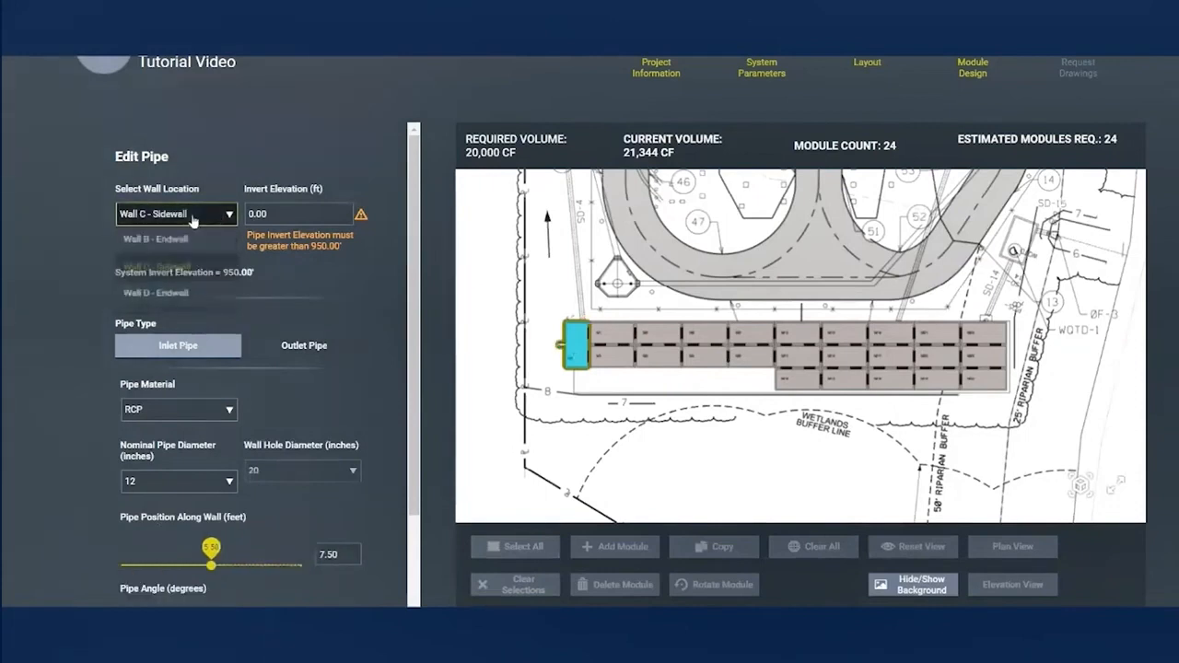
left_click(194, 217)
left_click(192, 239)
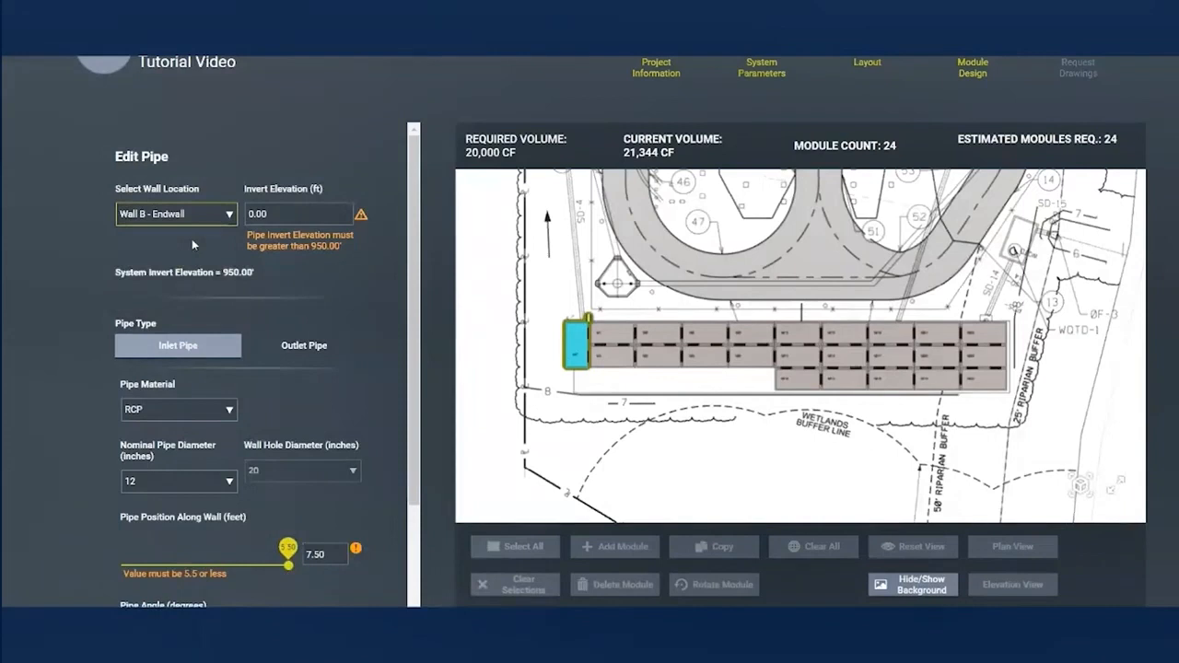
Step: Set the inlet pipe's invert elevation to 954.00 ft
left_click_drag(284, 215, 248, 223)
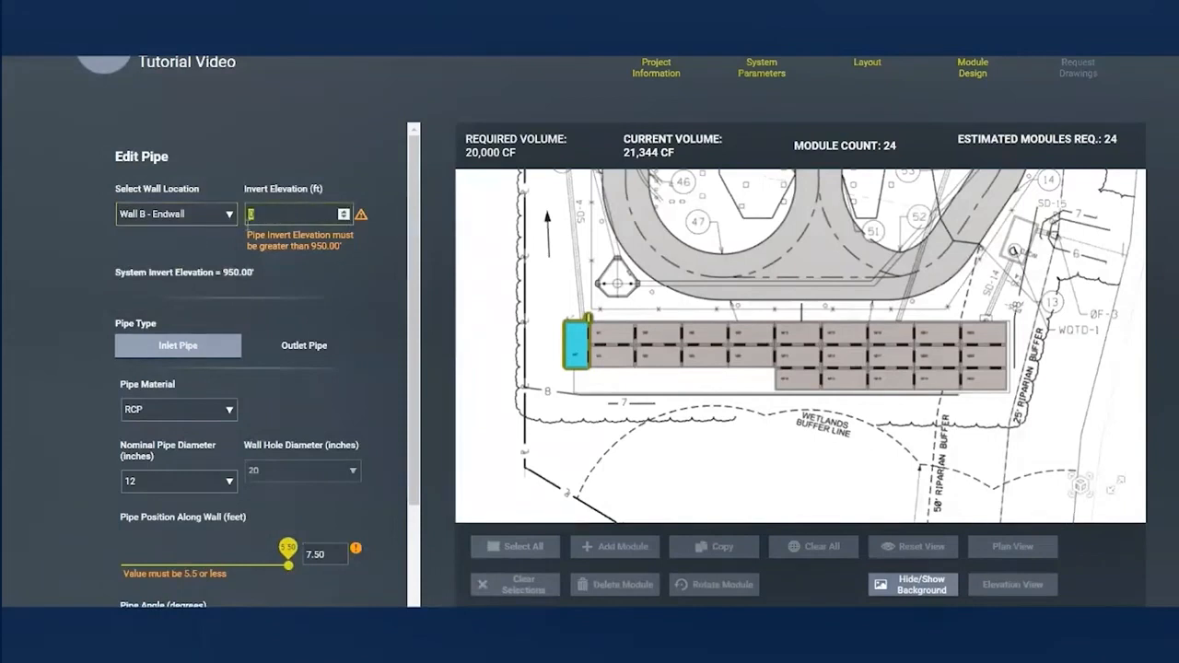
type("954.00")
left_click(99, 254)
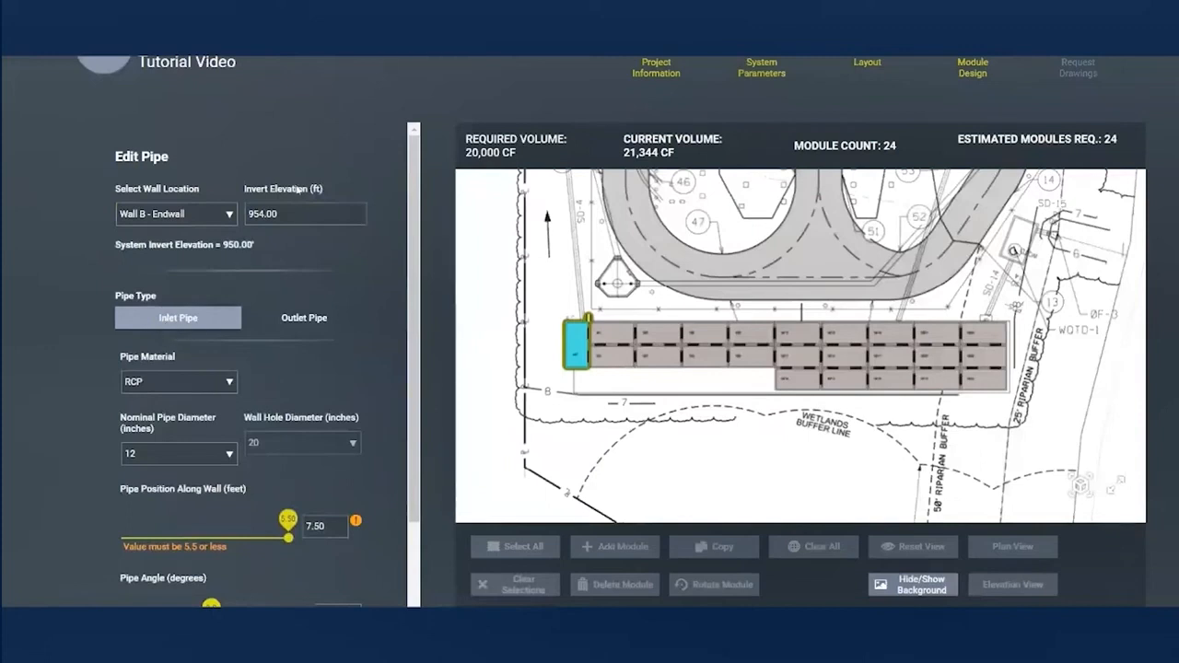
Step: Choose RCP as the inlet pipe's material and set its nominal diameter to 18 inches
left_click(206, 385)
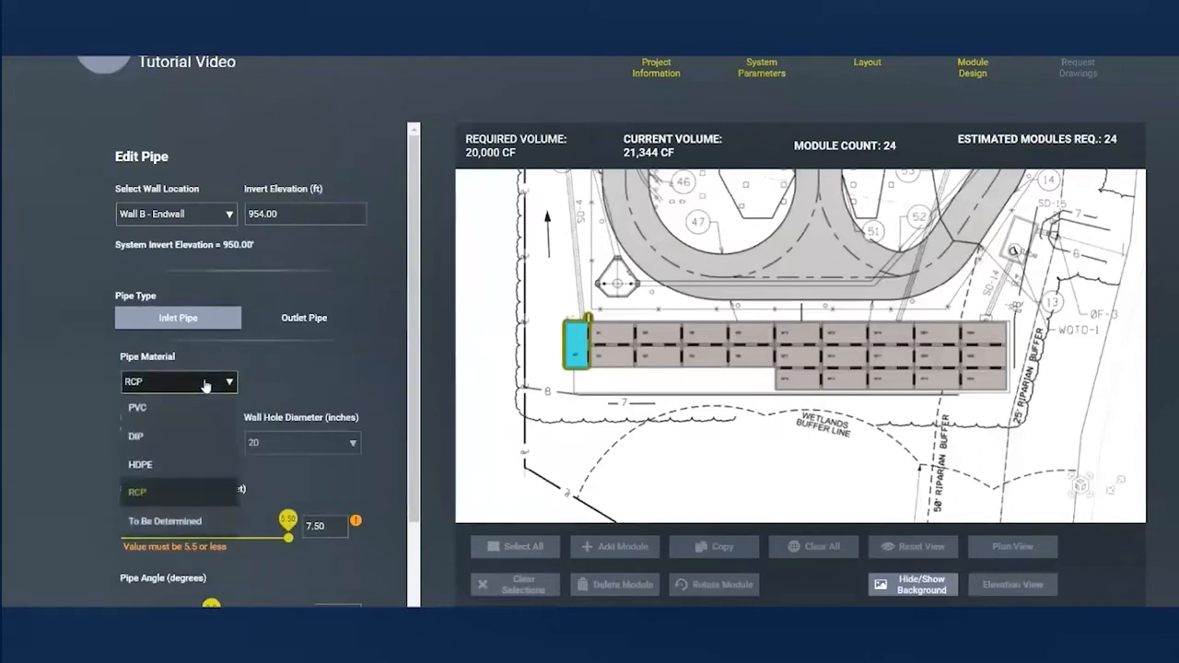
left_click(179, 489)
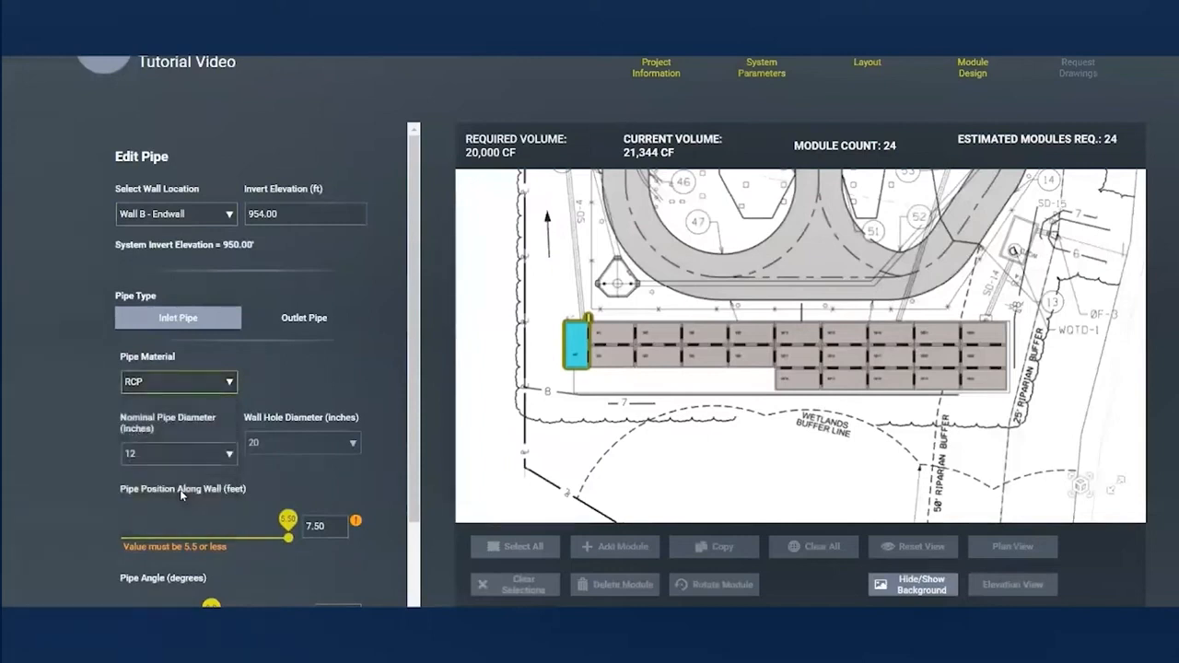
left_click(160, 457)
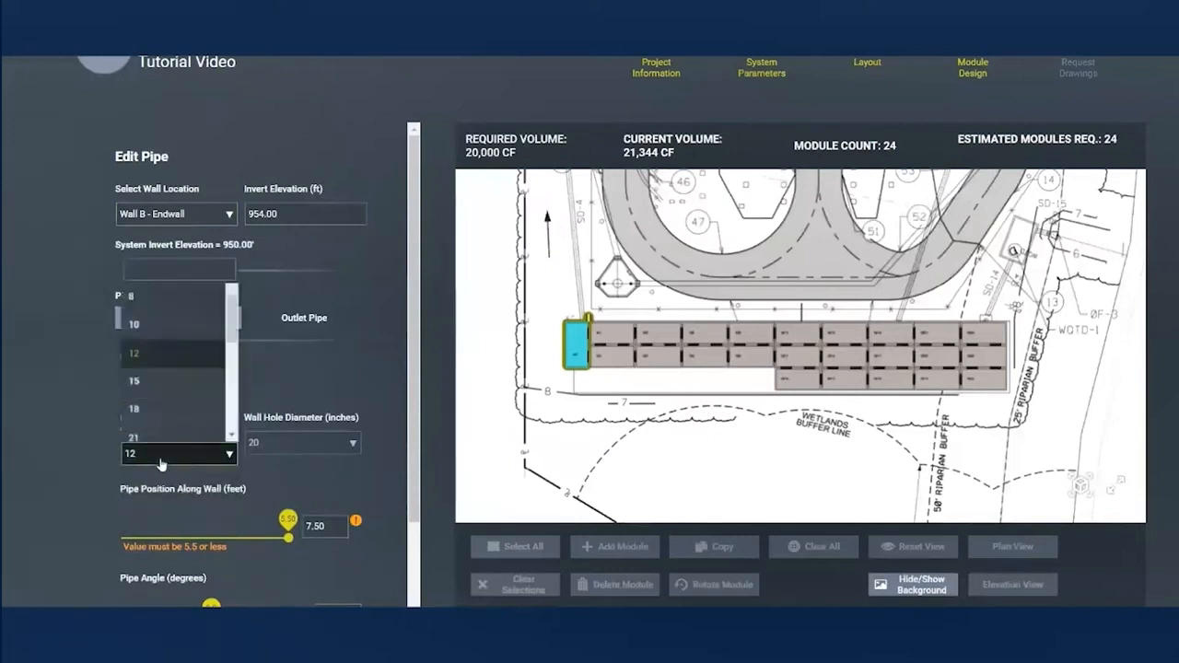
left_click(153, 408)
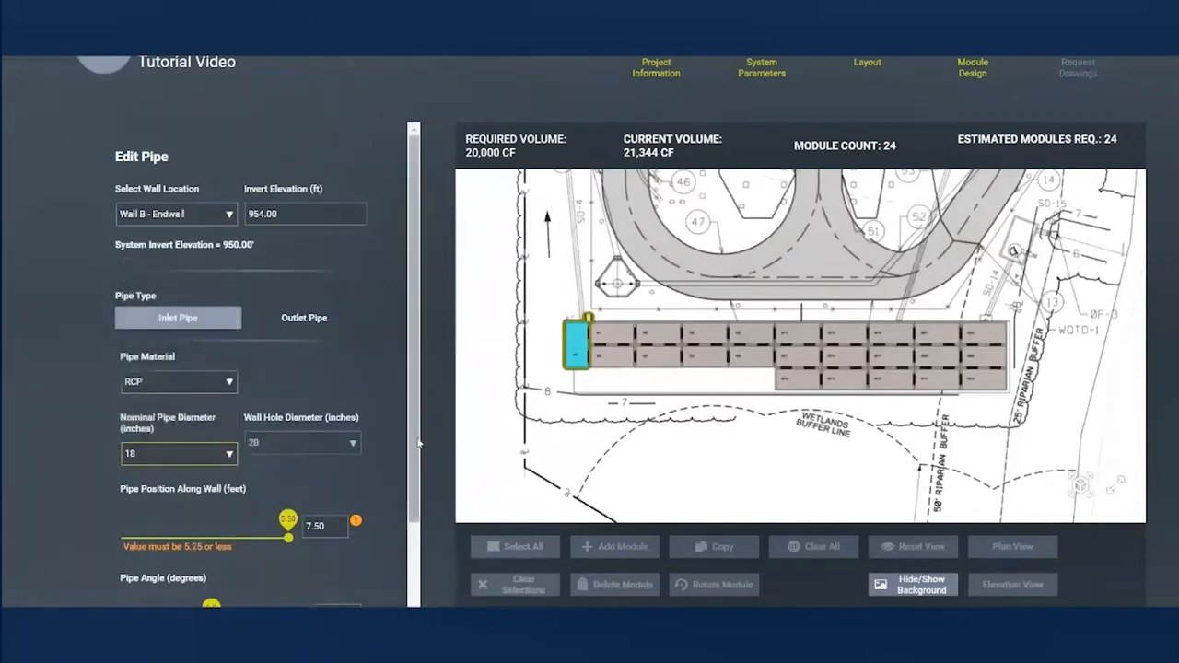
Step: Align the inlet pipe with the site plan's pipe at 5.00 ft along the wall and -7.0 degrees, and apply the update
scroll(414, 488, "down", 2)
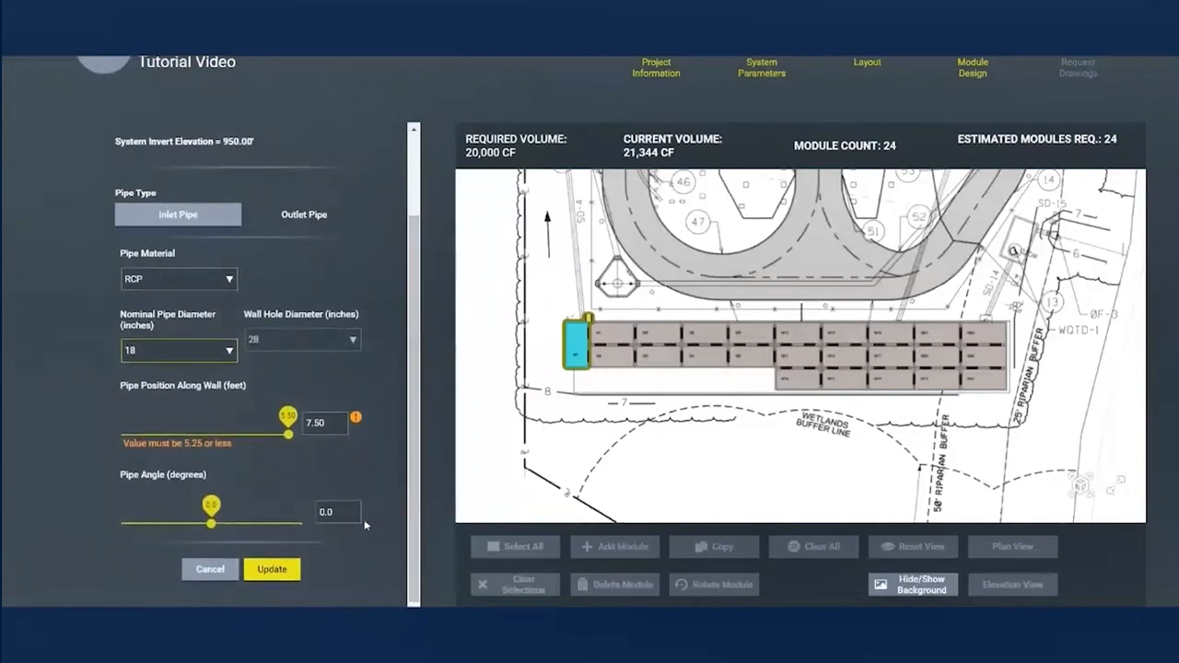
left_click_drag(288, 440, 244, 449)
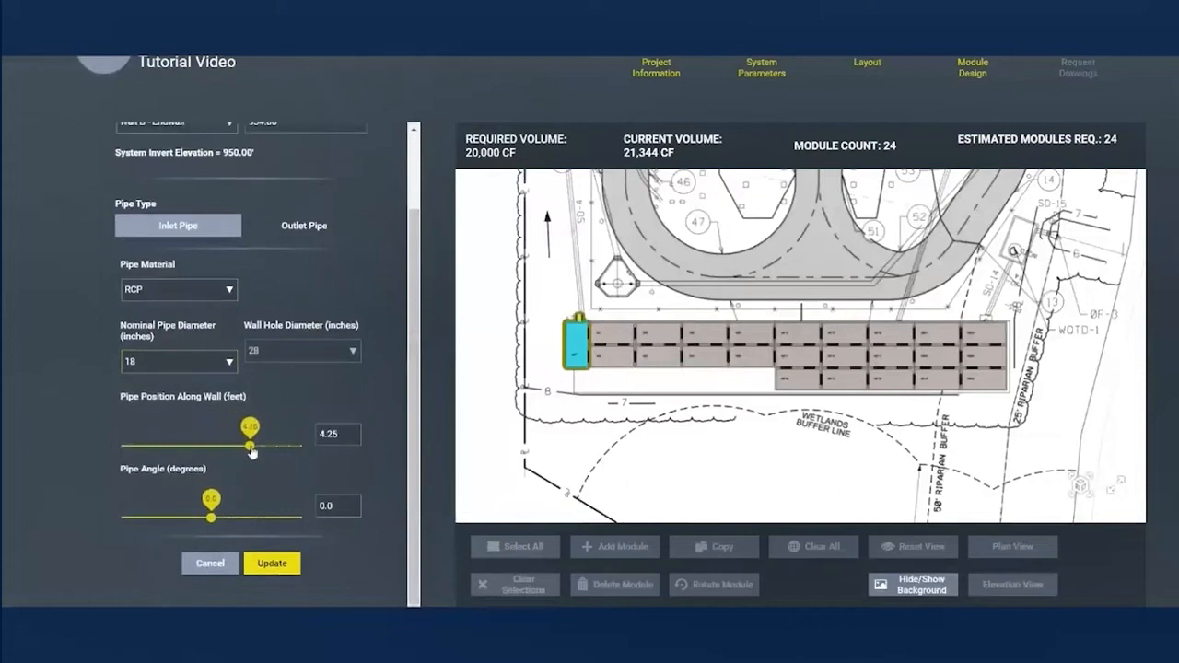
scroll(556, 319, "up", 3)
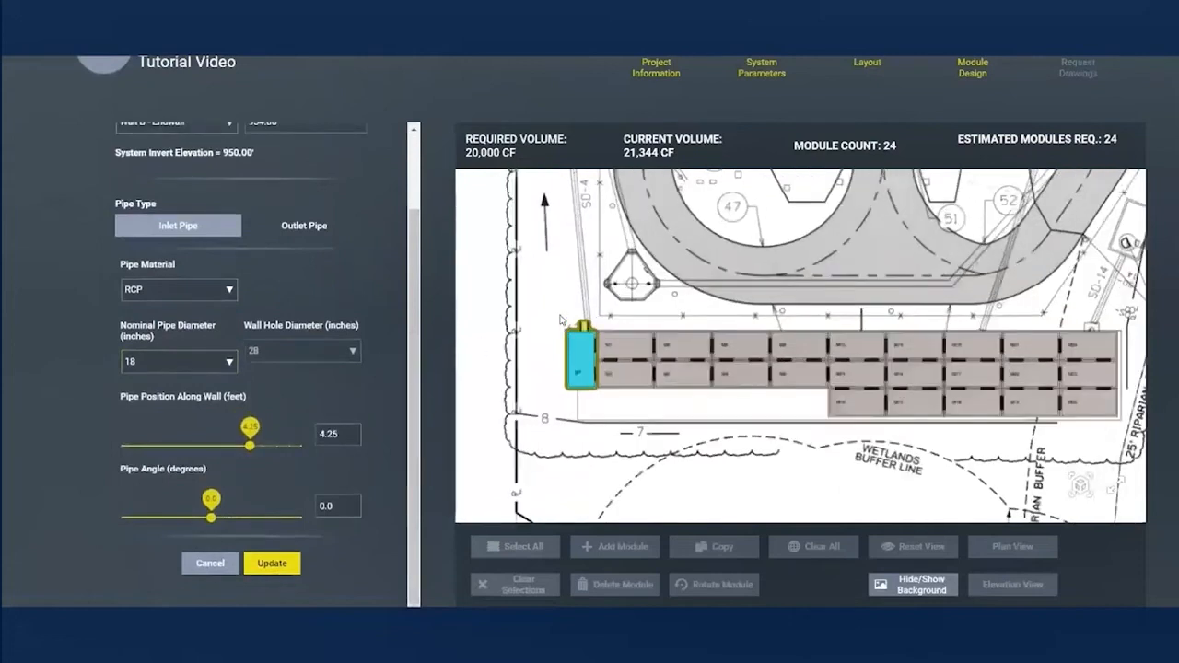
left_click_drag(215, 523, 199, 524)
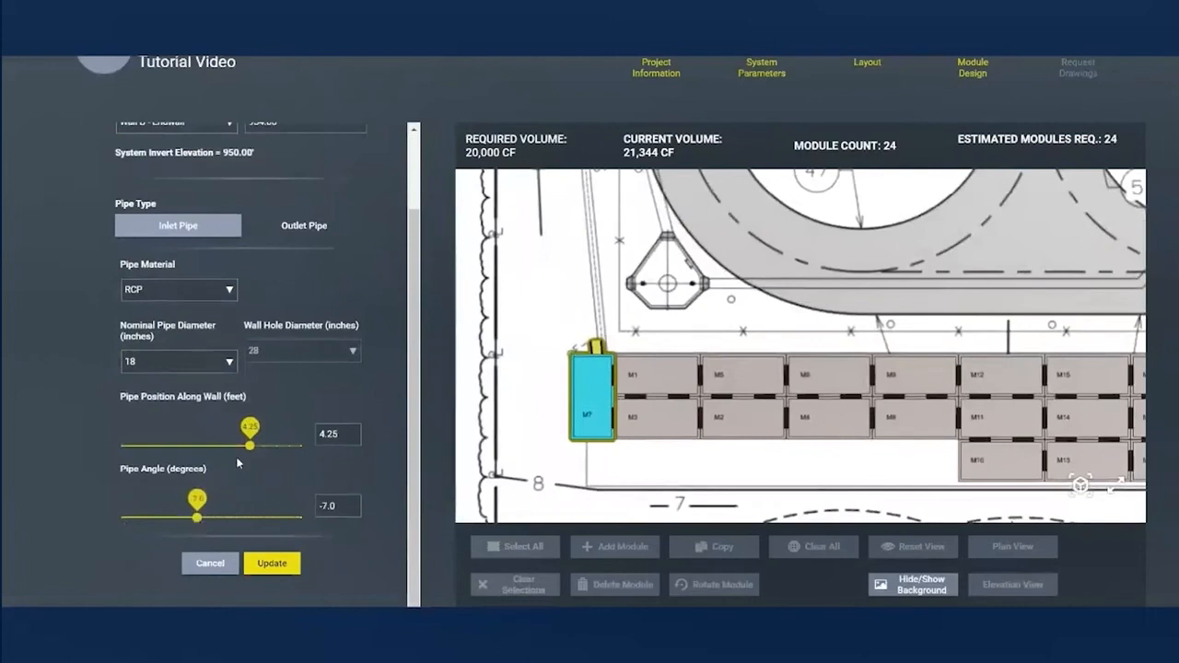
left_click_drag(249, 446, 287, 454)
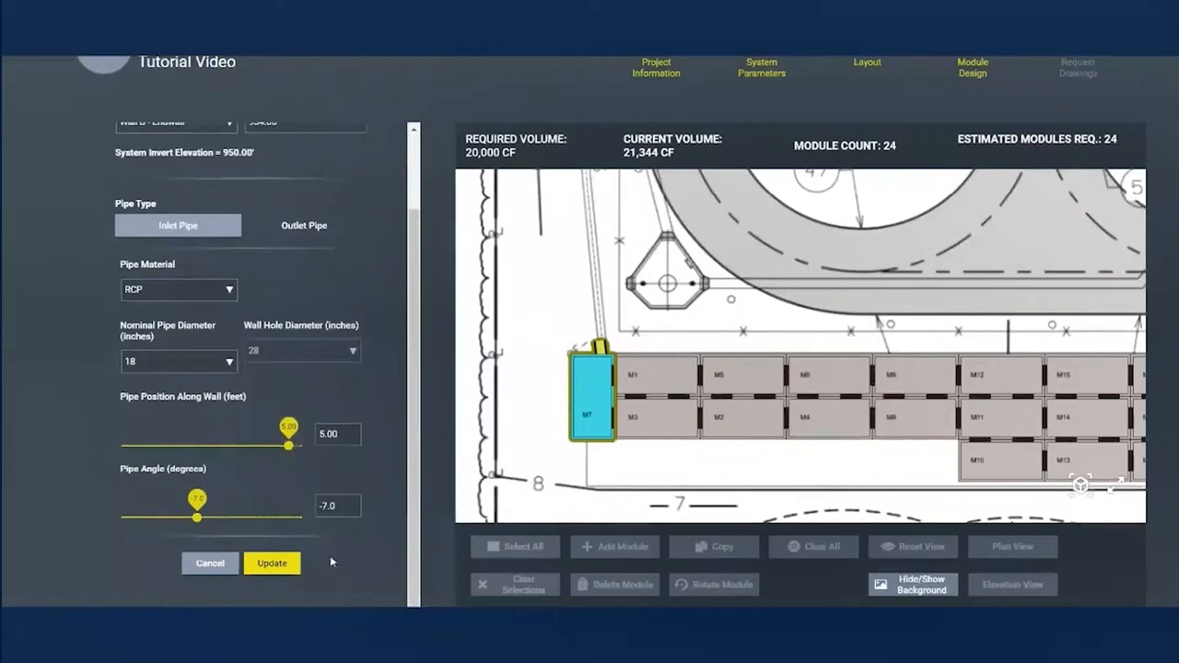
left_click(273, 564)
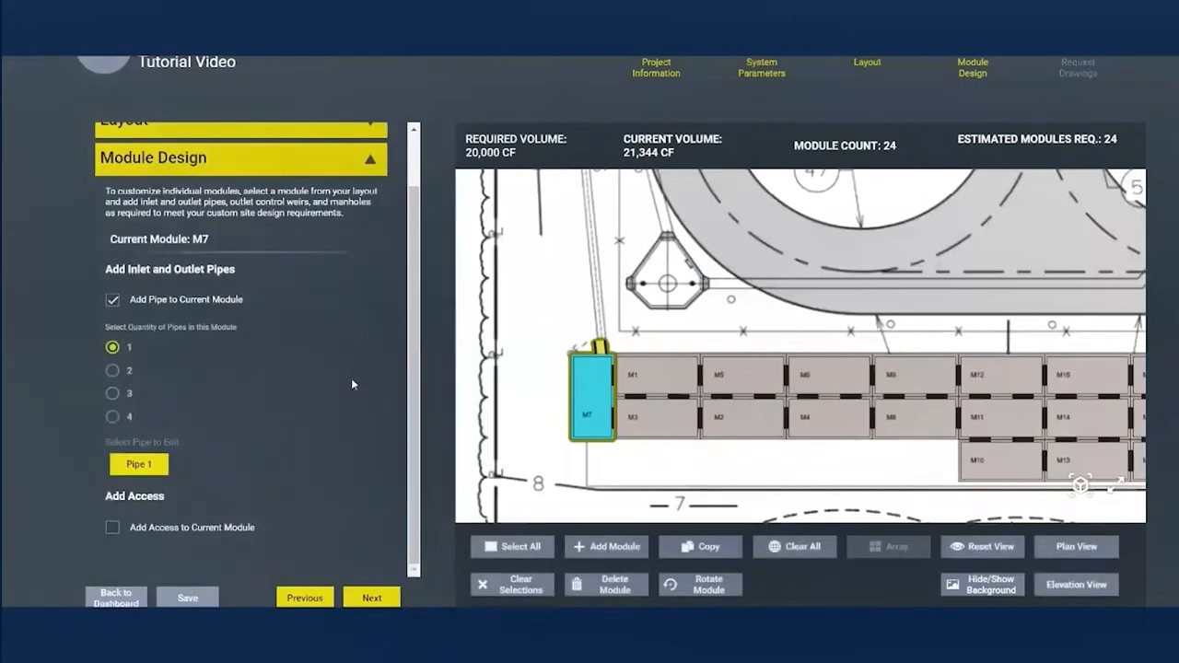
Step: Add access with one manhole to module M7 and open Manhole 1 for editing
left_click(112, 528)
left_click_drag(411, 440, 395, 535)
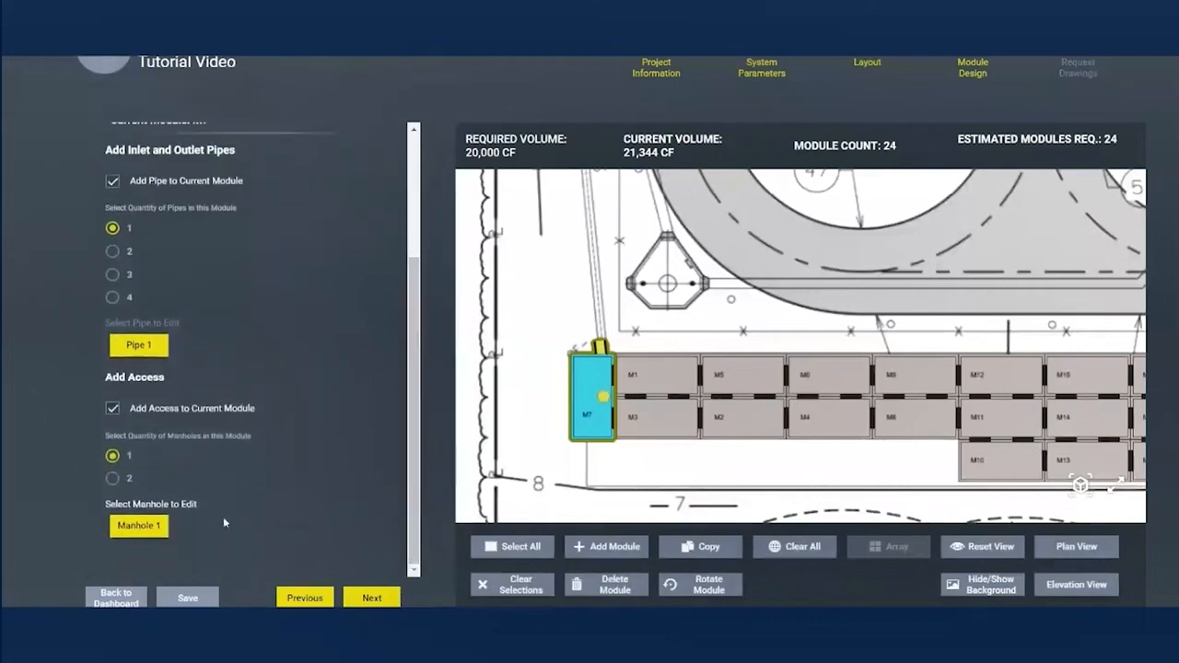
left_click(137, 531)
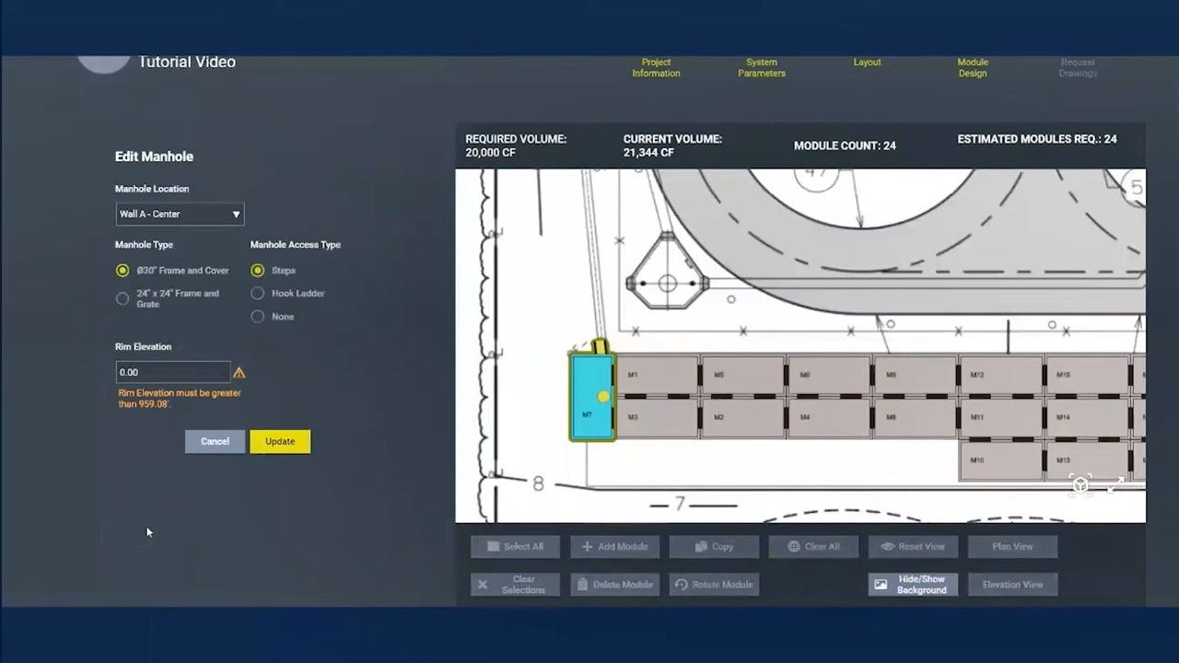
Step: Try the manhole at Wall B - Center and return it to Wall A - Center
left_click(179, 215)
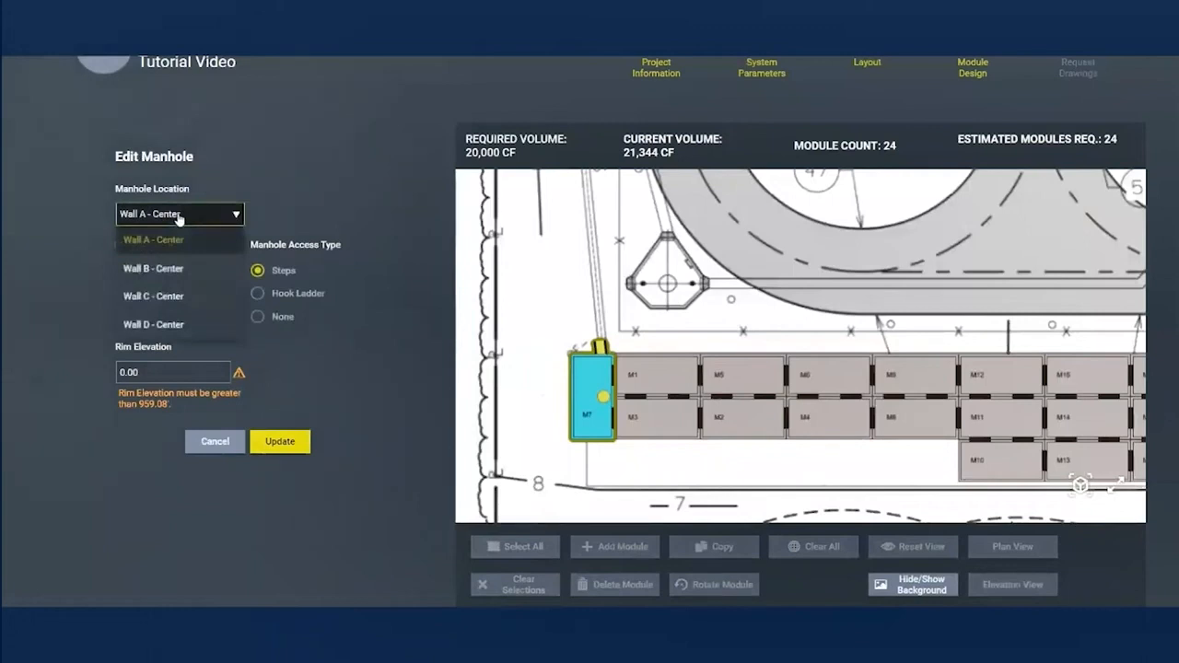
left_click(164, 268)
left_click(168, 223)
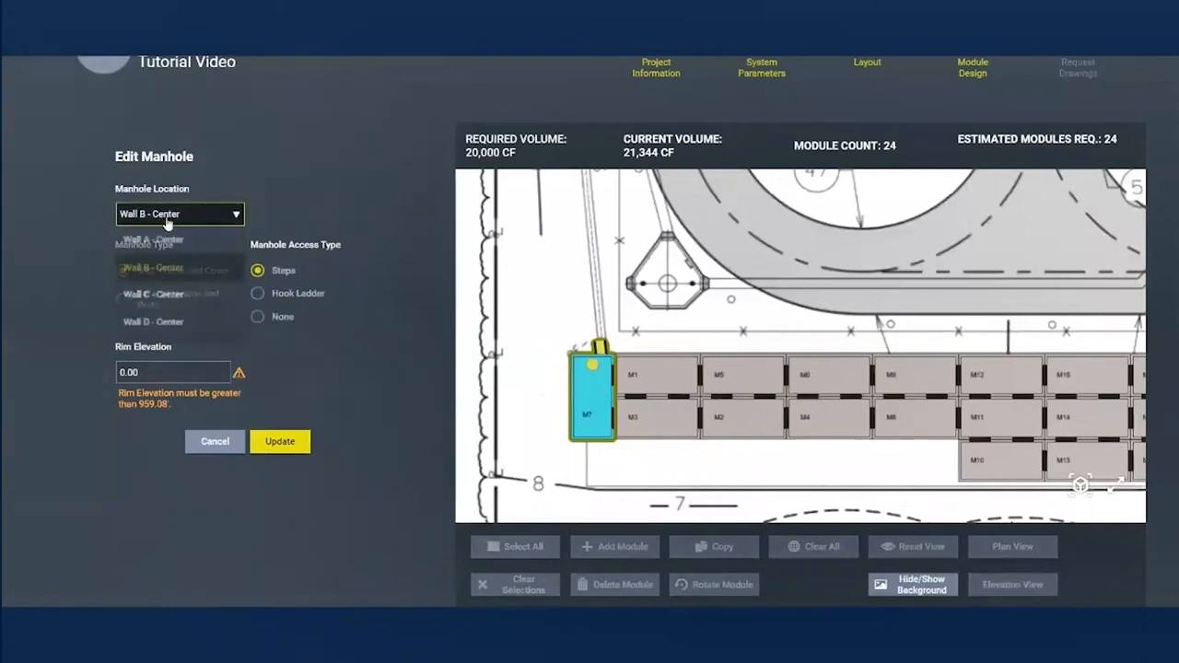
left_click(167, 241)
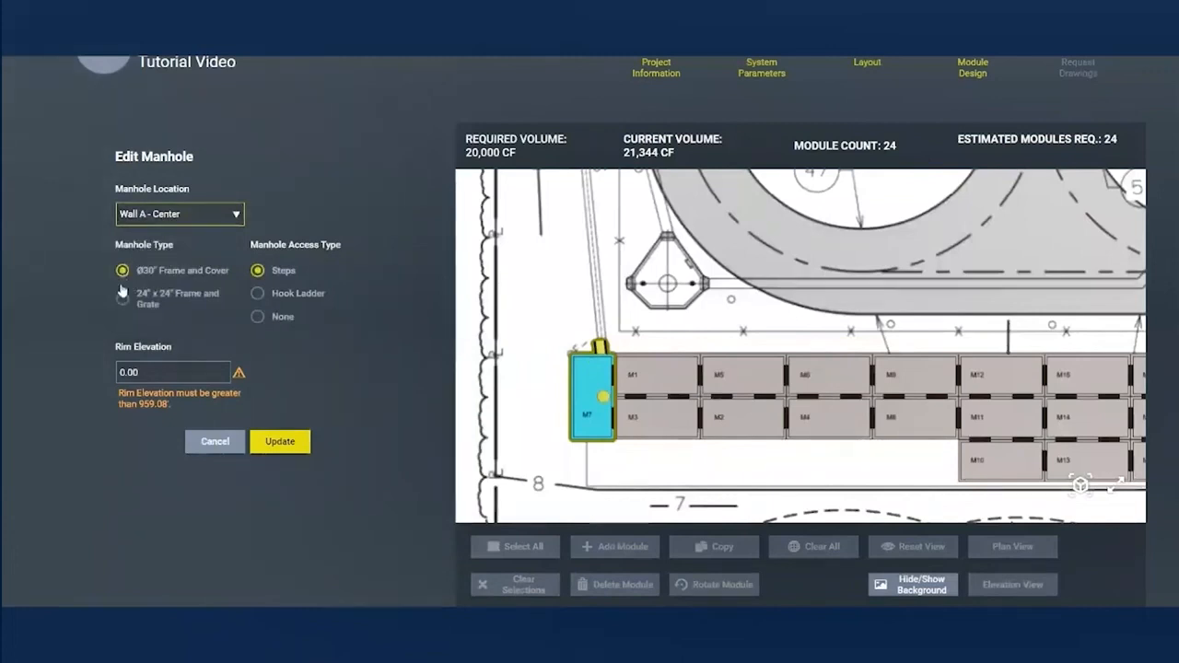
Step: Keep the Ø30" Frame and Cover type for module M7's manhole, set its rim elevation to 963.00, and apply the update
left_click(123, 300)
left_click(124, 274)
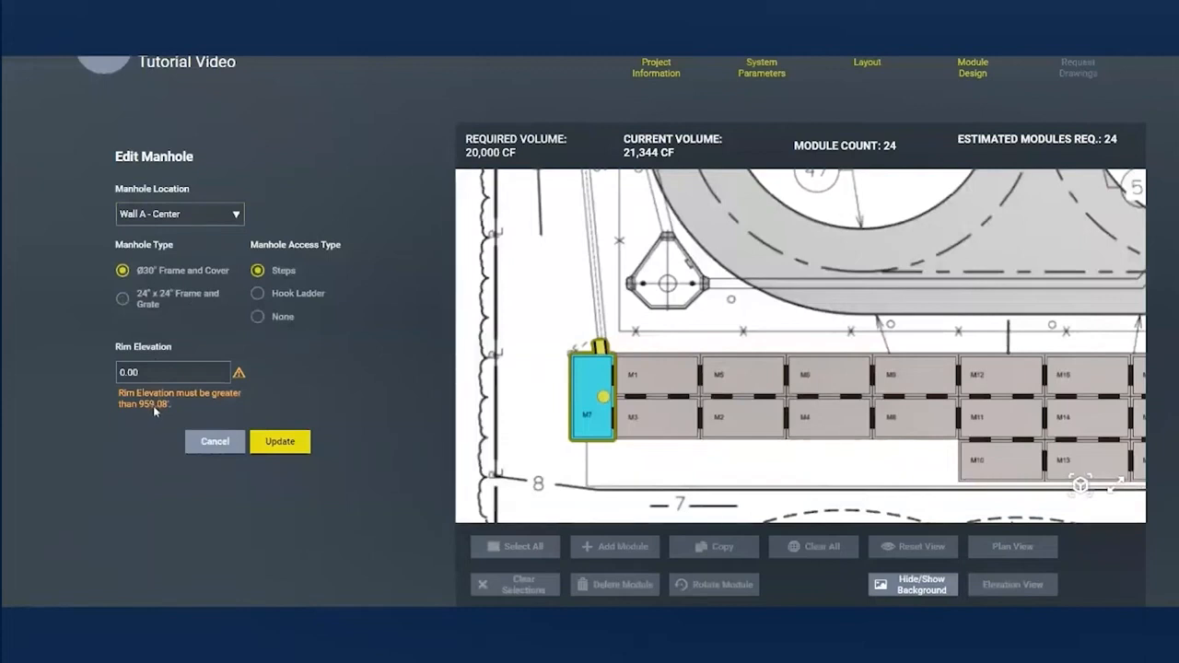
left_click(151, 372)
type("963.00")
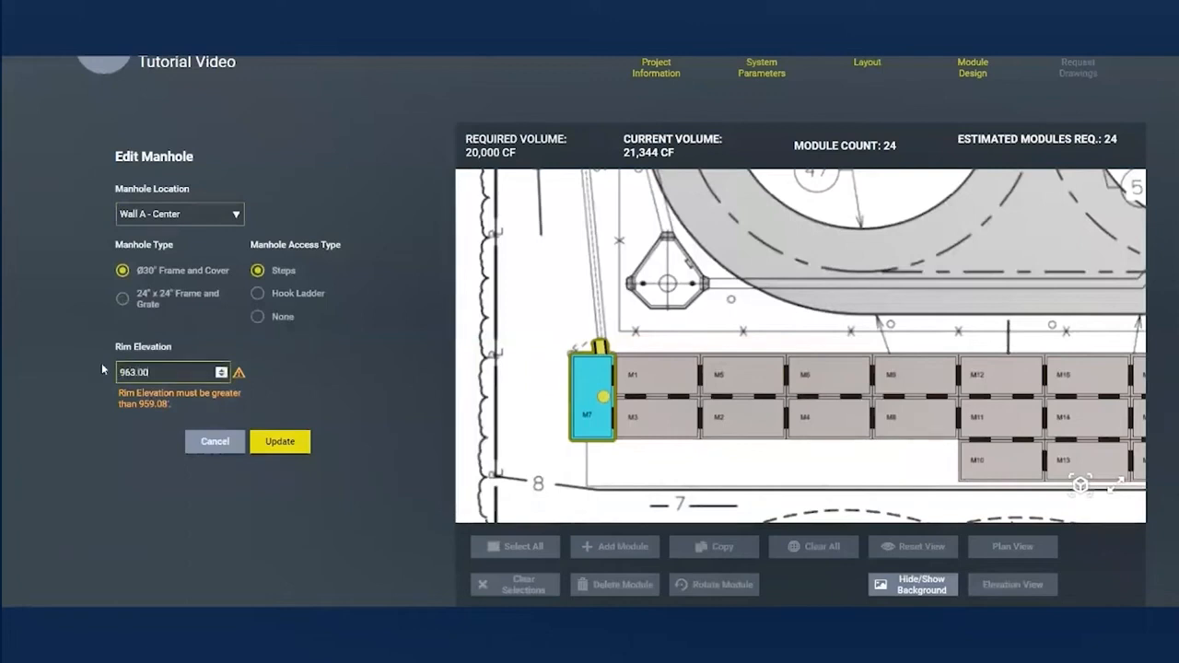
left_click(104, 363)
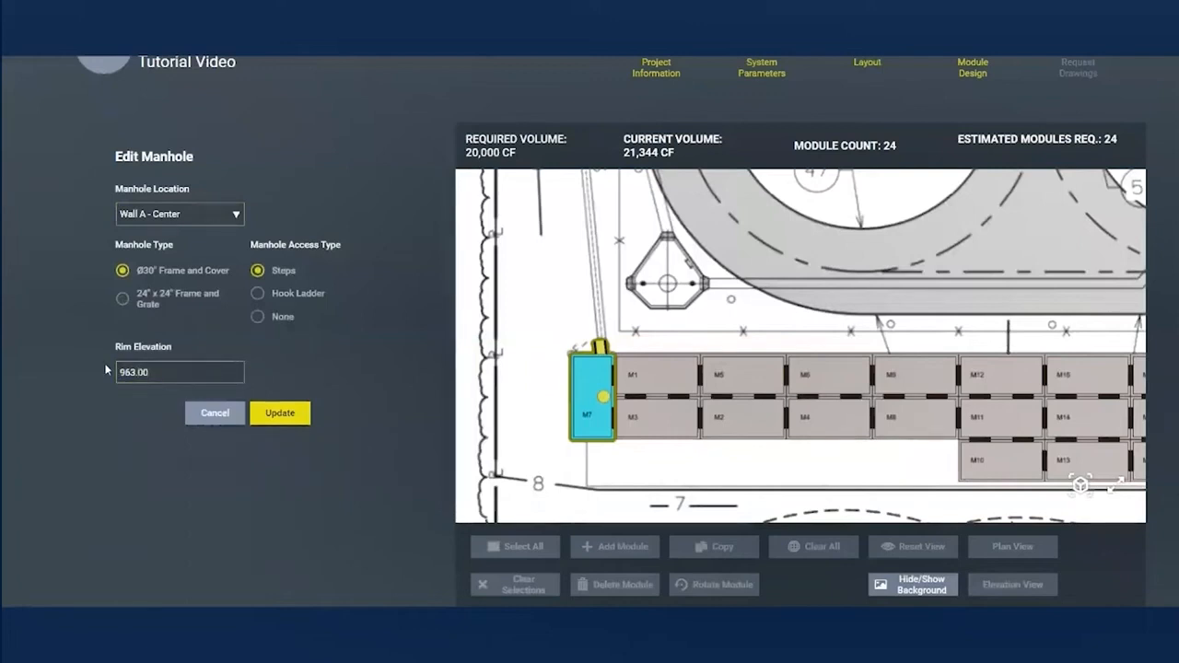
left_click(277, 413)
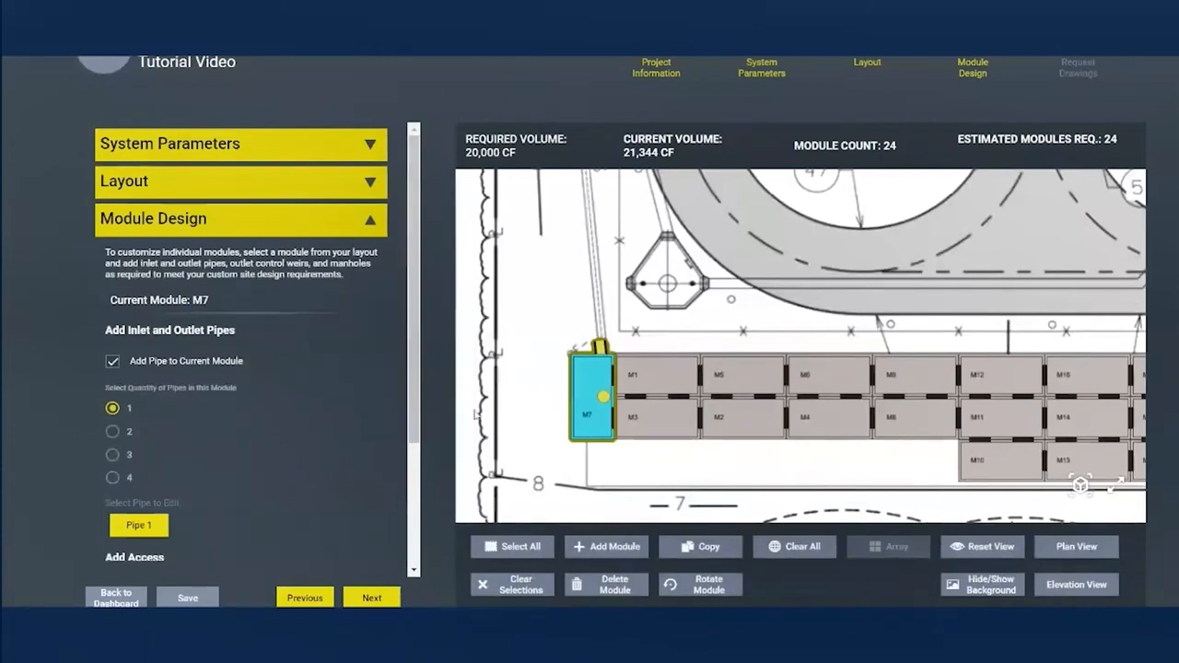
Step: Add one pipe to module M18 and set its invert elevation to 951.00 ft
mouse_move(868, 304)
left_mouse_down()
mouse_move(697, 267)
mouse_move(630, 270)
left_mouse_up()
left_click_drag(900, 274, 762, 257)
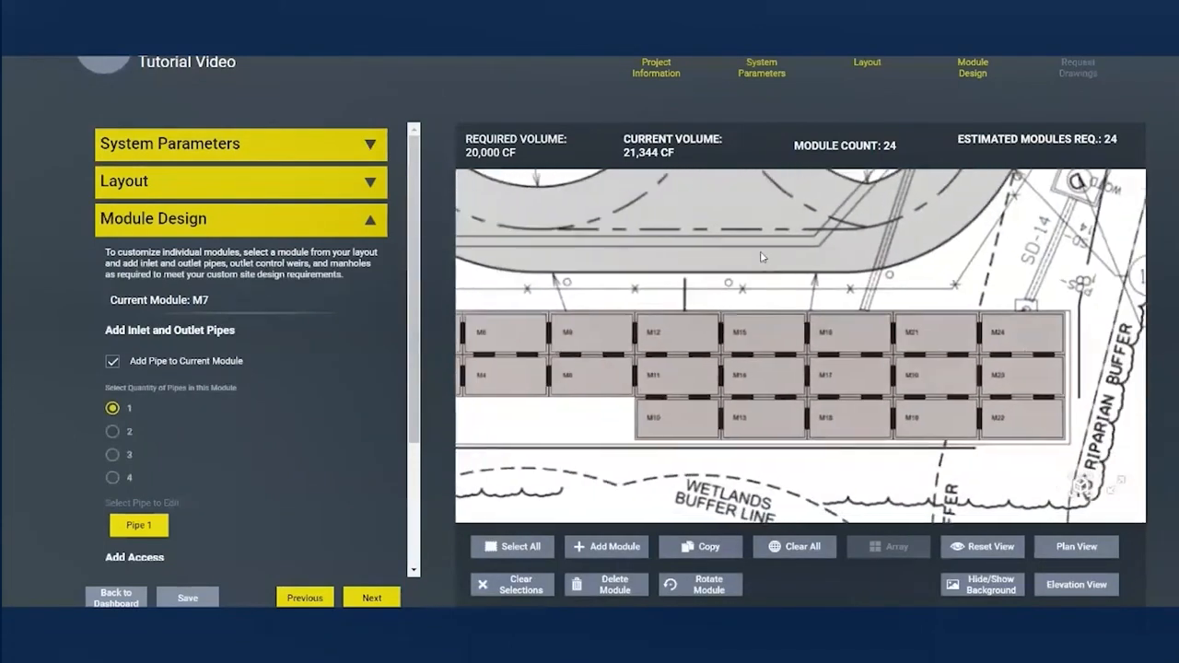
left_click(830, 335)
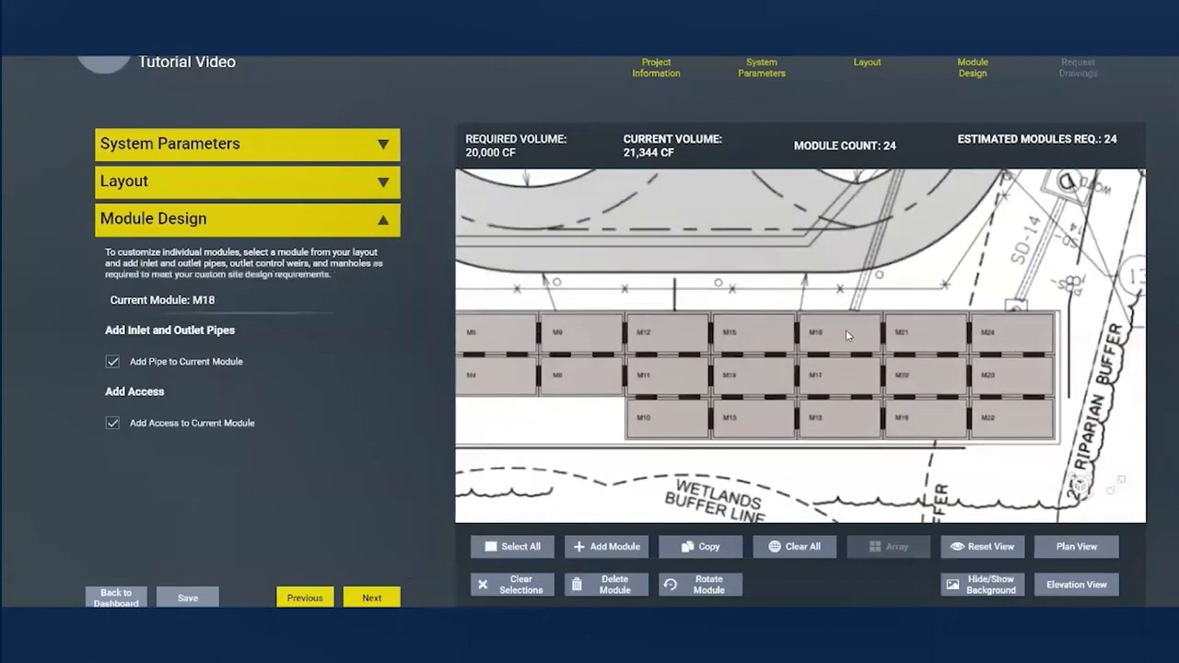
left_click(112, 363)
left_click(145, 523)
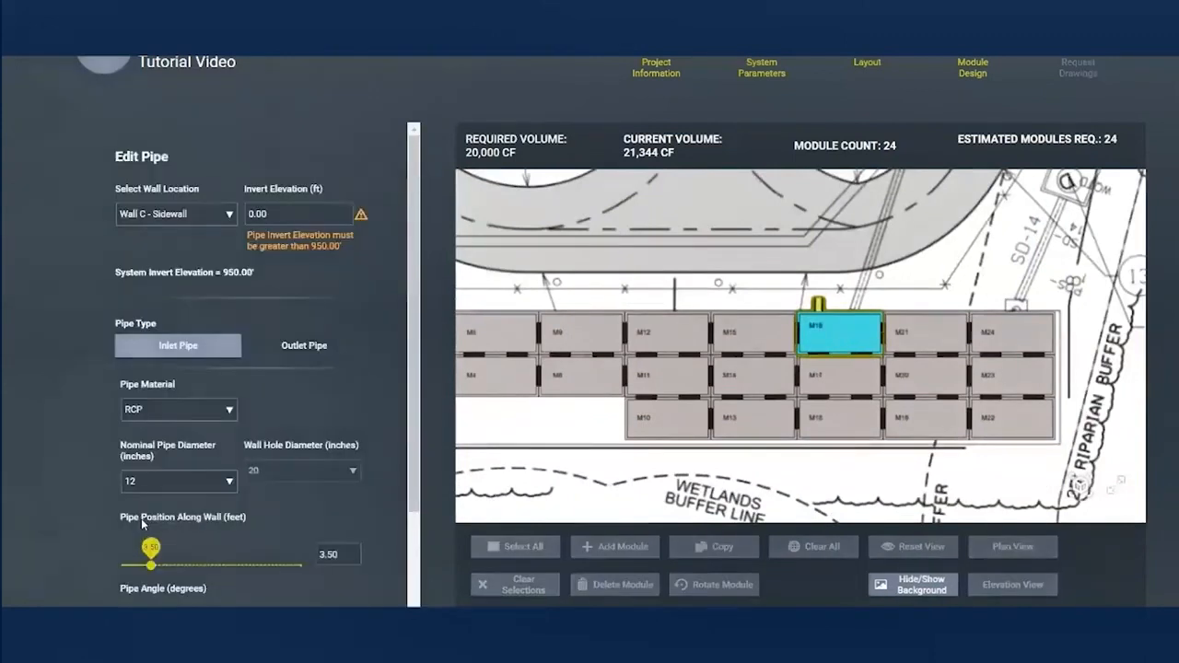
triple_click(291, 211)
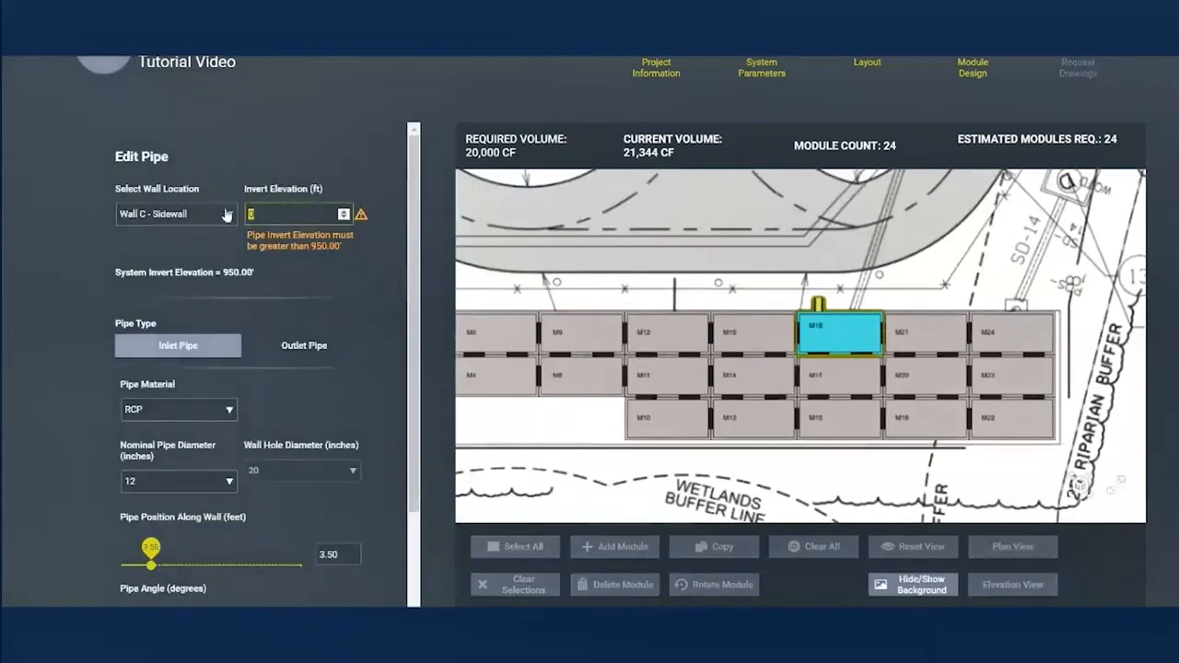
type("951.")
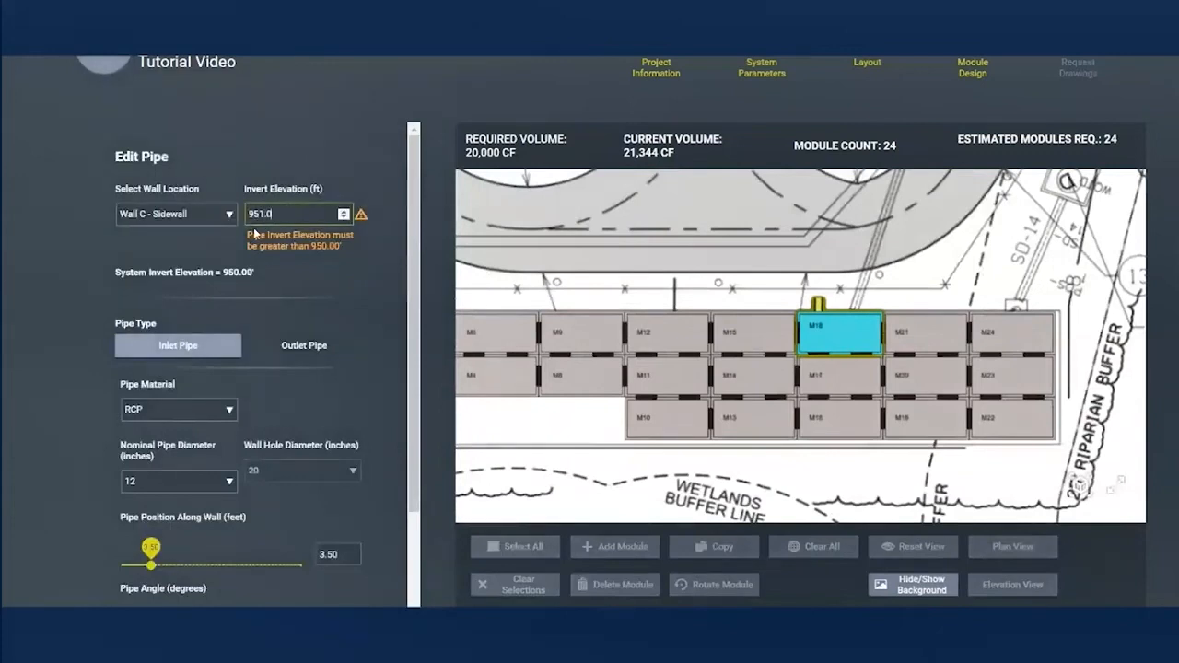
left_click(65, 278)
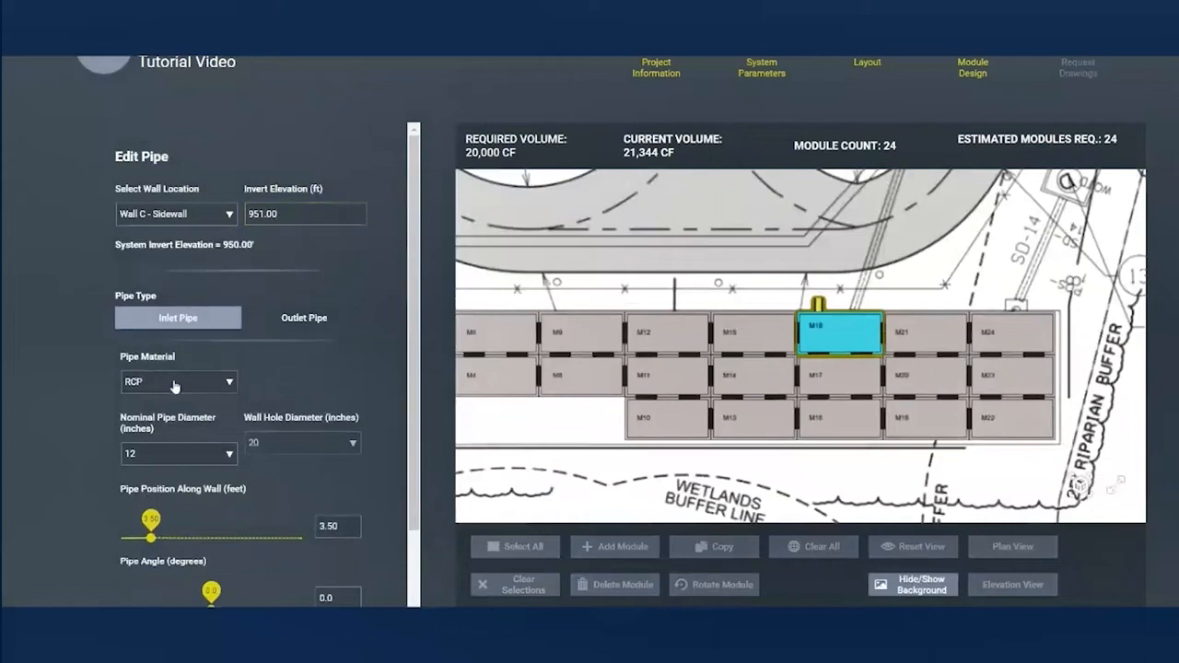
Step: Choose HDPE as the M18 inlet pipe's material and set its nominal diameter to 10 inches
left_click(175, 385)
left_click(163, 463)
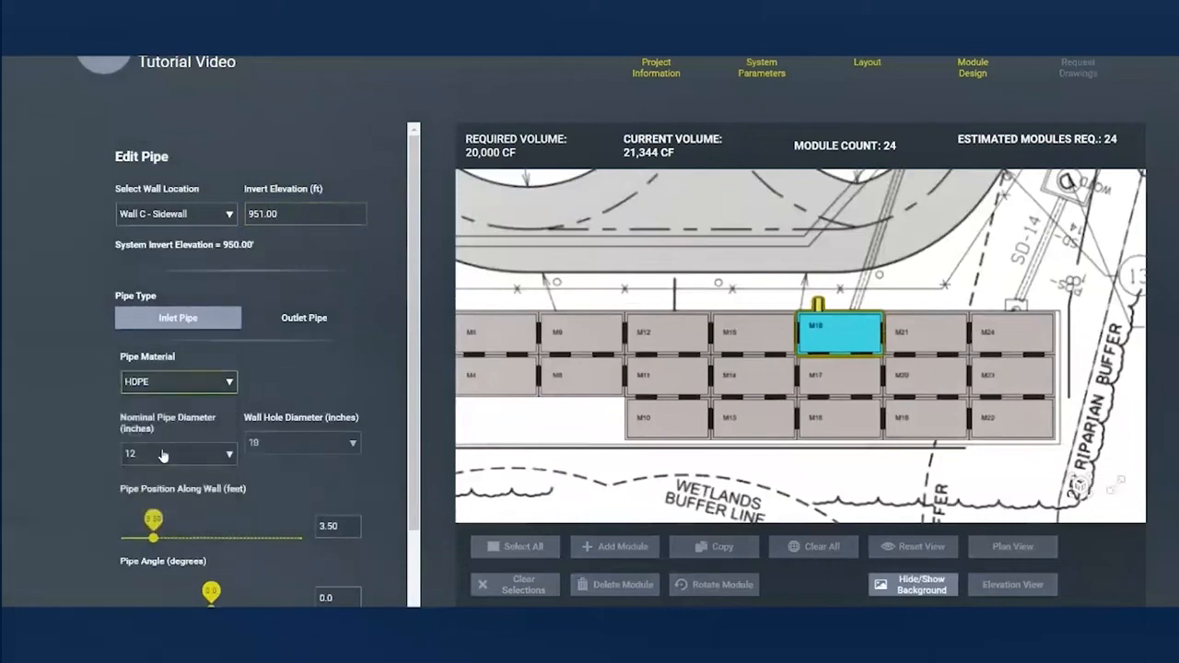
left_click(164, 455)
left_click(155, 402)
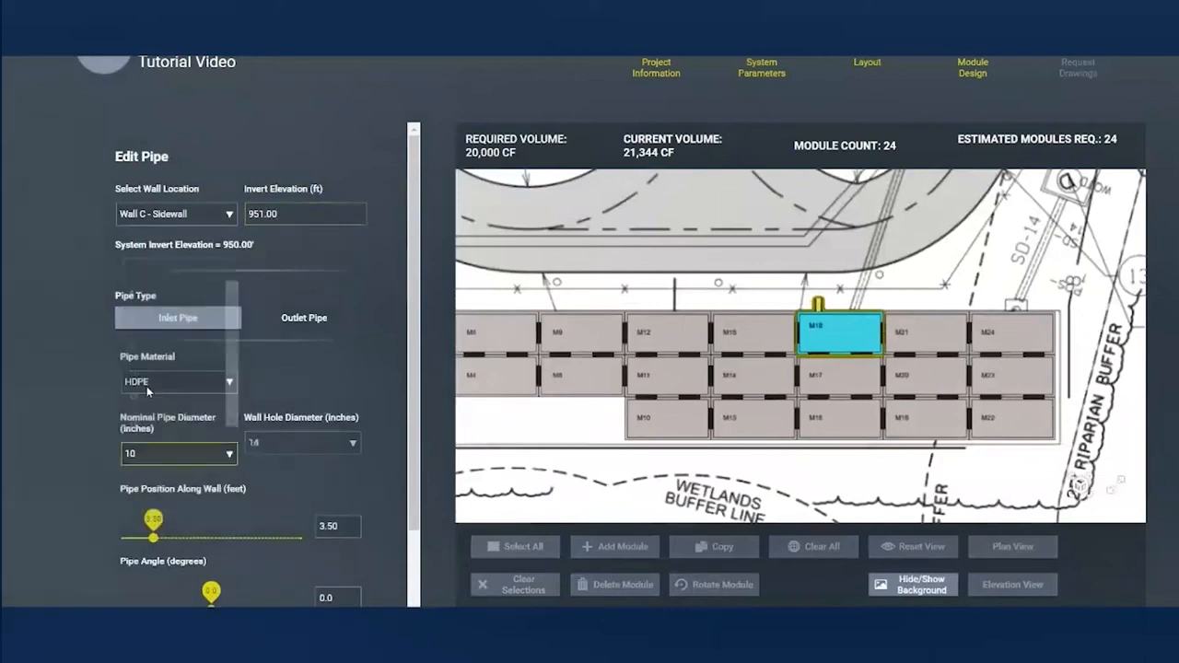
Step: Align M18's inlet pipe with the site plan's pipe at 10.50 ft along the wall and 15.0 degrees, and apply the update
scroll(416, 389, "down", 1)
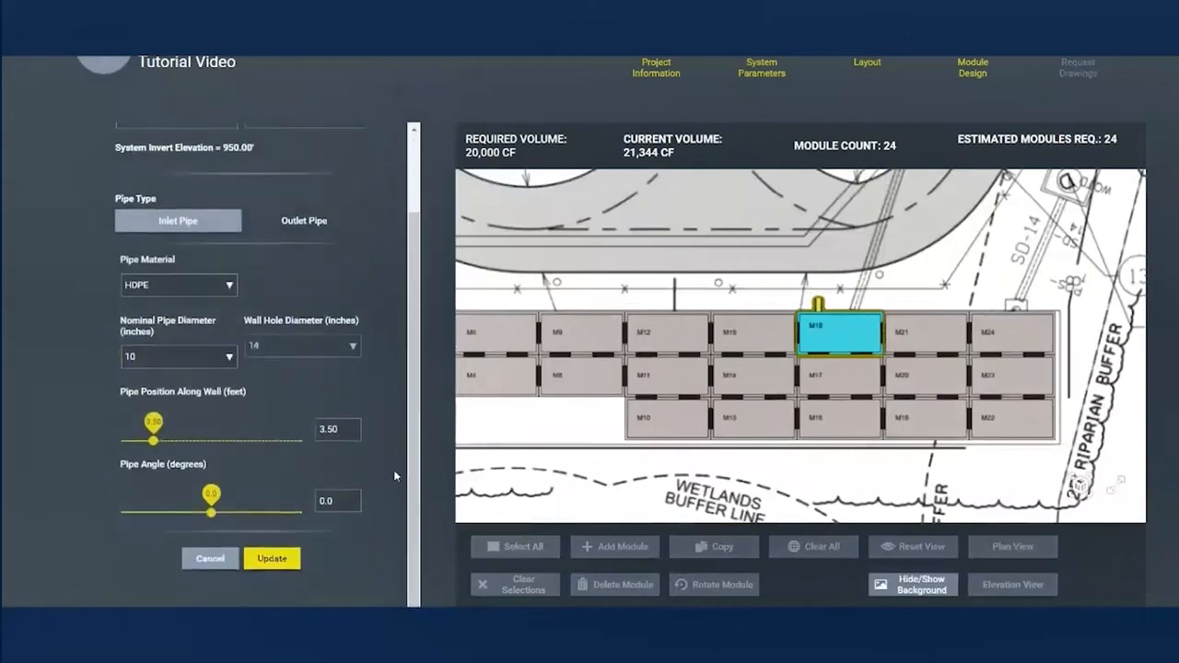
left_click_drag(153, 443, 257, 452)
left_click_drag(211, 513, 242, 523)
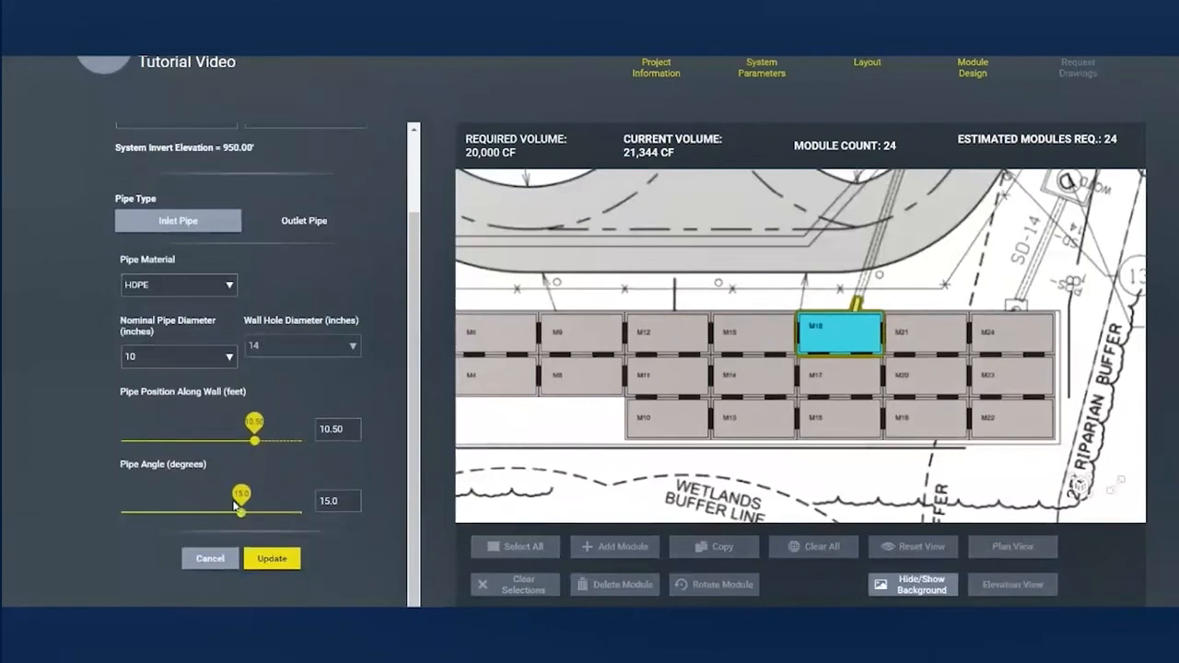
left_click(277, 557)
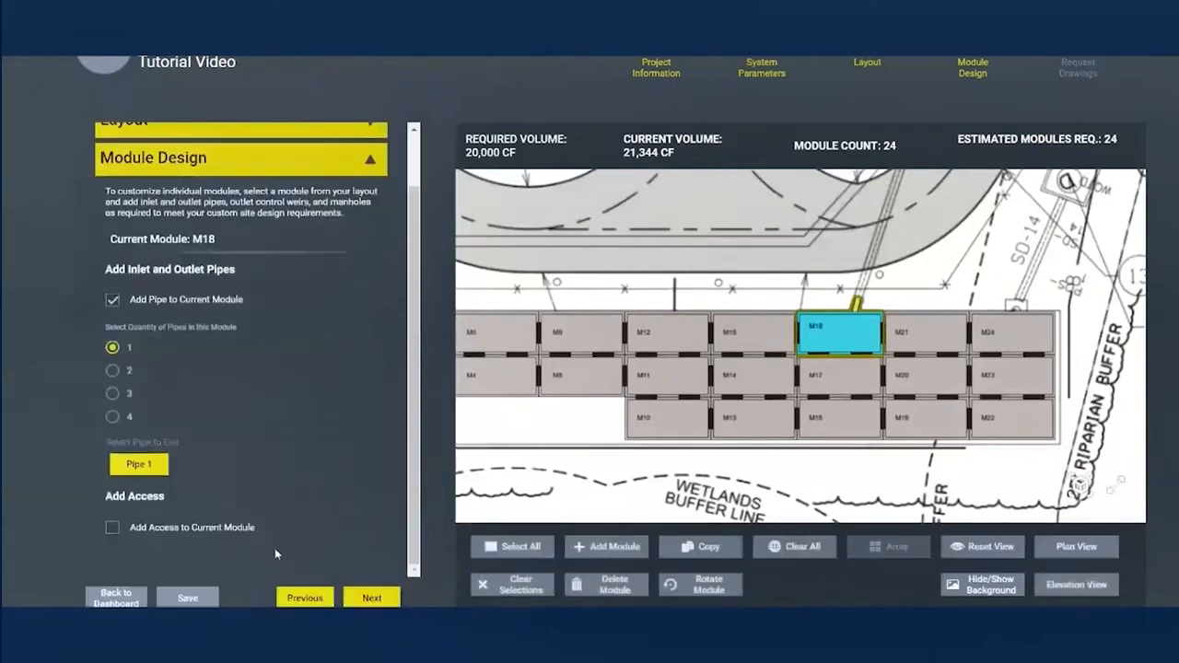
Step: Add access with one manhole to module M18 and open Manhole 1 for editing
left_click(113, 527)
scroll(305, 526, "down", 2)
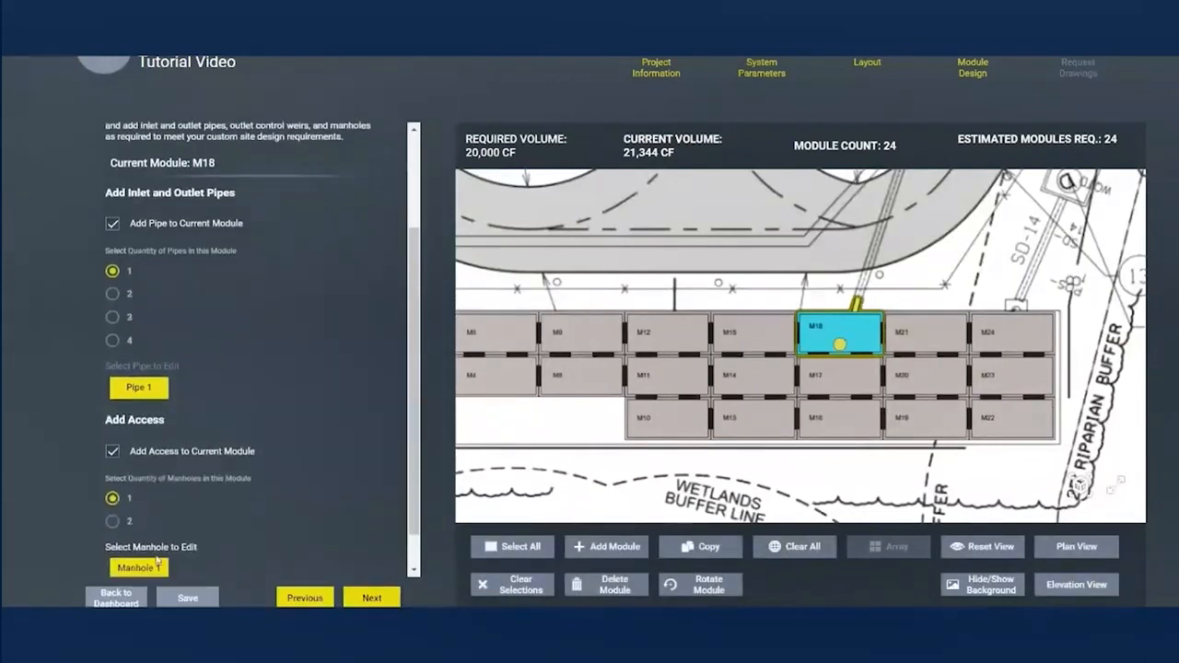
left_click(146, 567)
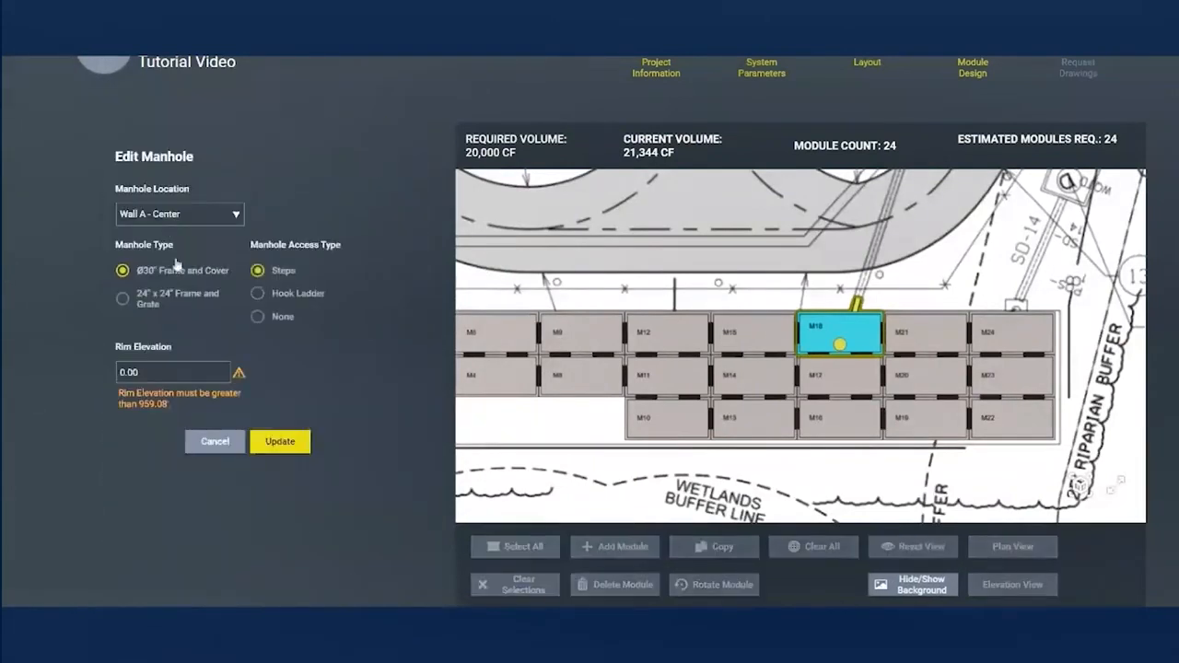
Step: Give M18's manhole a 24" x 24" Frame and Grate, Hook Ladder access and a rim elevation of 962.00, and apply the update
left_click(171, 299)
left_click(280, 295)
left_click(129, 373)
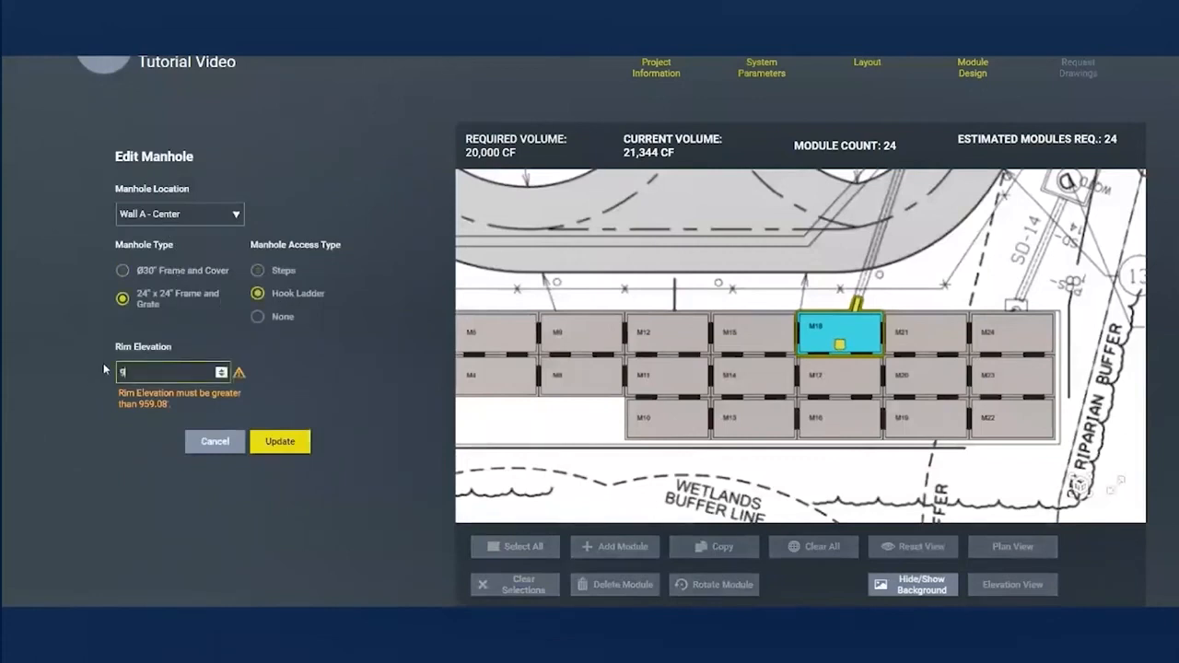
type("962.00")
left_click(279, 413)
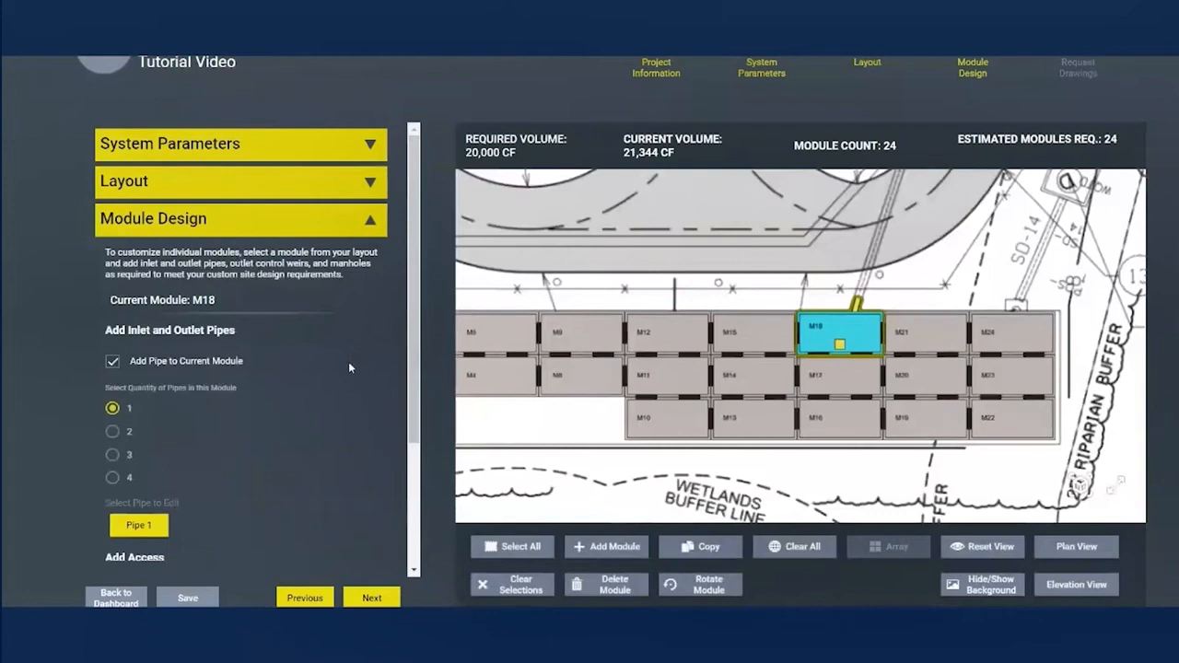
Step: Add one pipe to module M24 on Wall C - Sidewall with an invert elevation of 950.00 ft
left_click(997, 337)
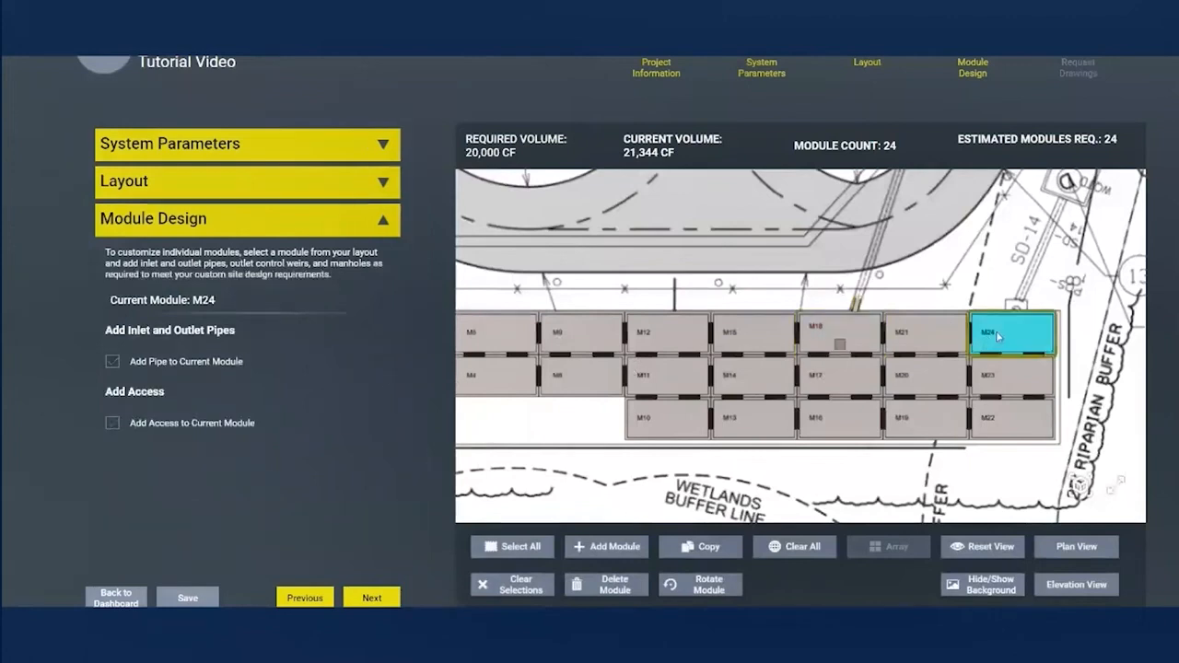
left_click(112, 363)
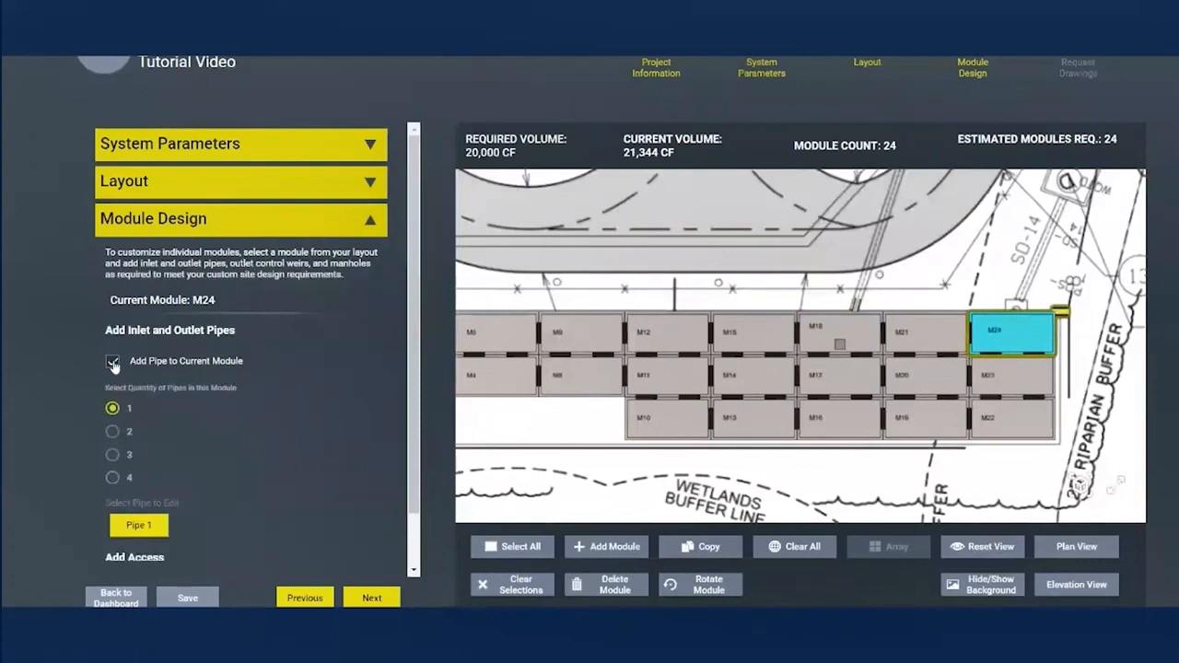
left_click(138, 525)
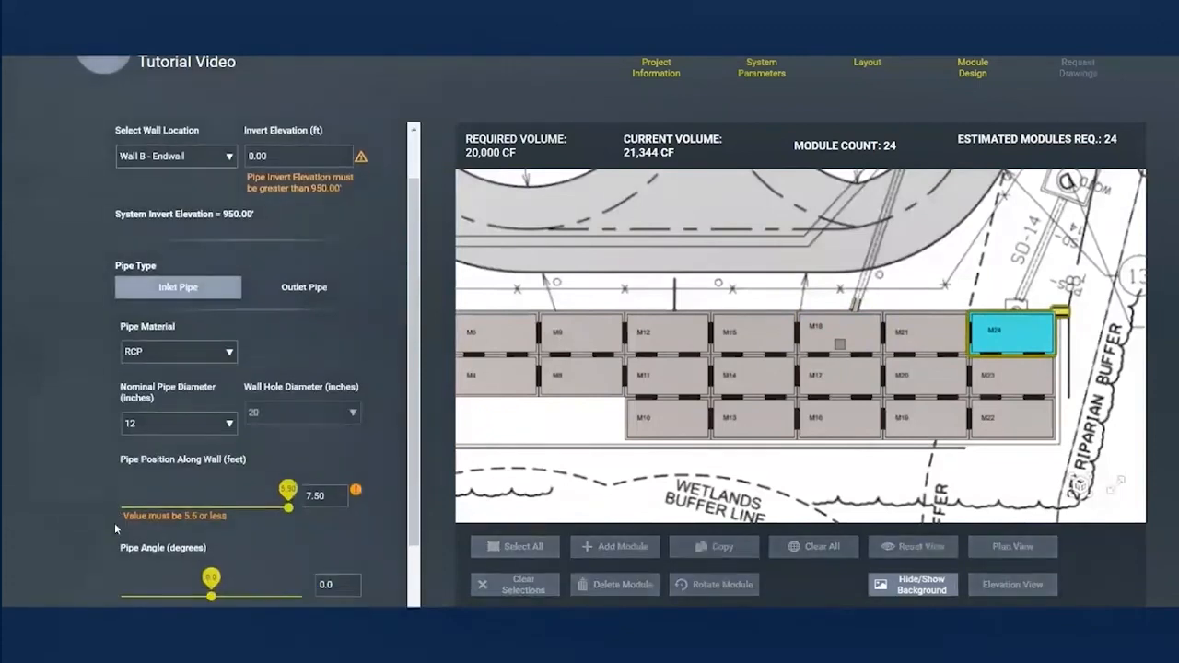
left_click(221, 157)
left_click(189, 211)
key("Tab")
type("9")
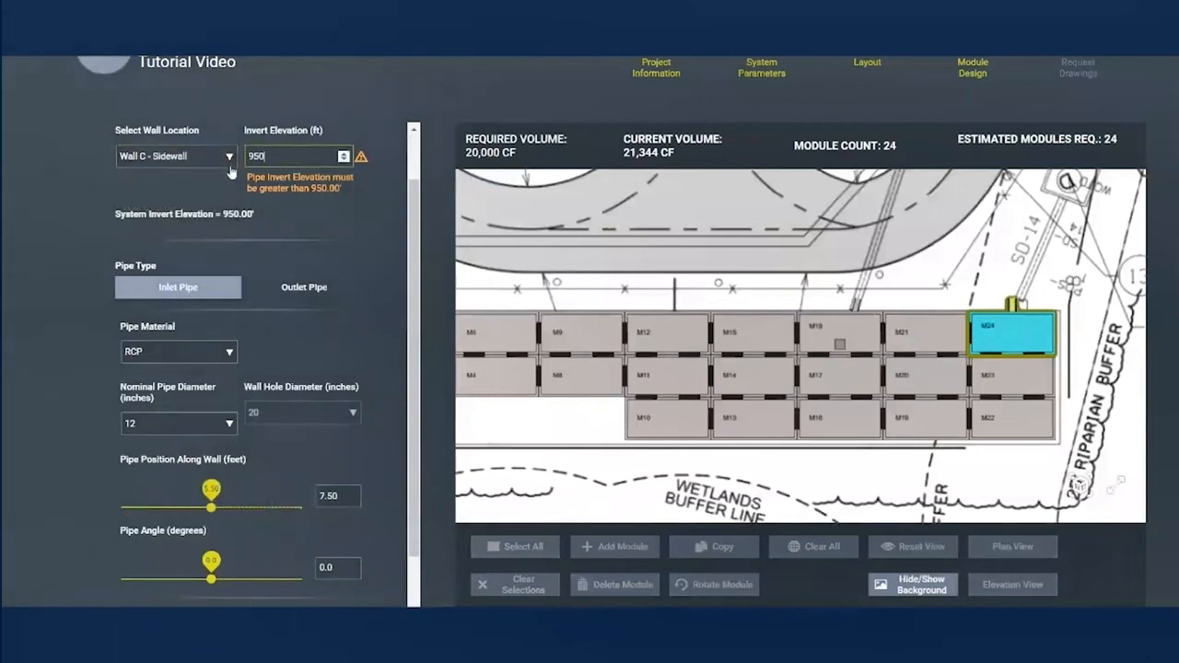
type("50.00")
left_click(109, 188)
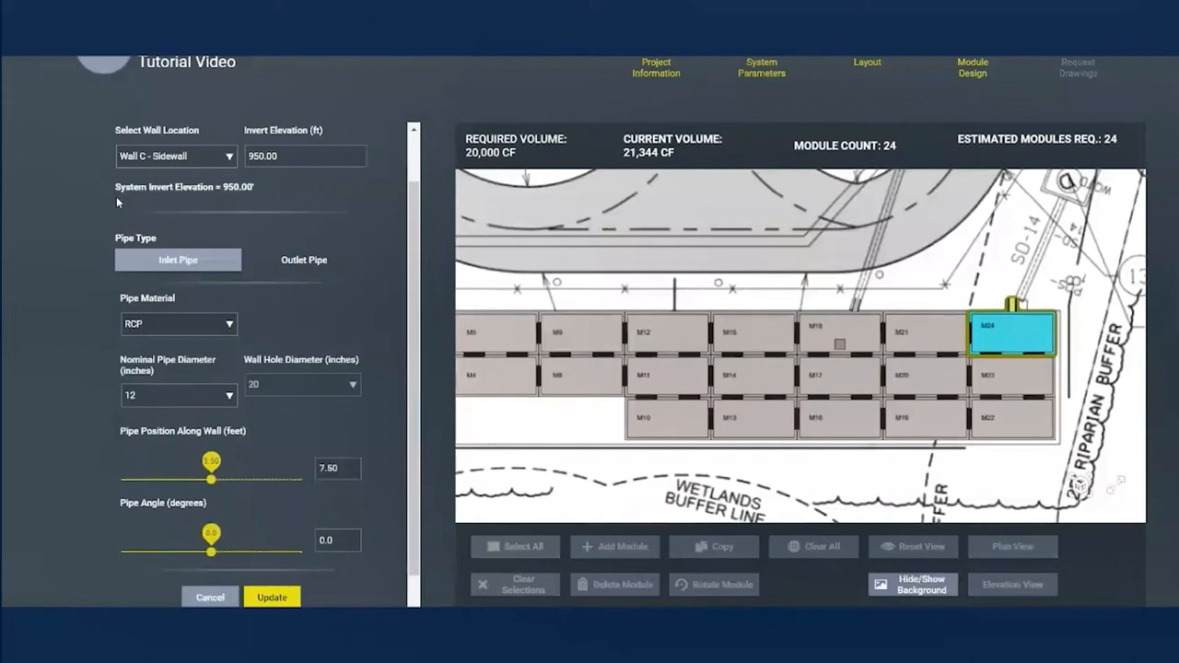
Step: Make M24's pipe an outlet pipe and add a weir wall for outlet control oriented along the long axis
left_click(284, 271)
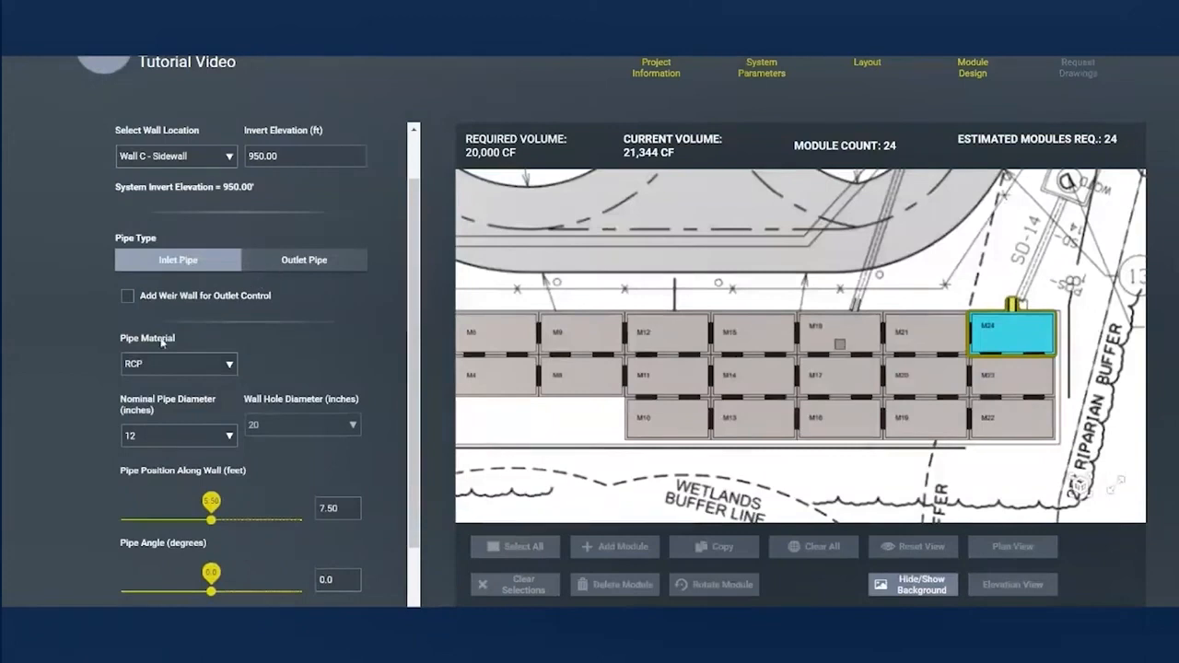
left_click(129, 296)
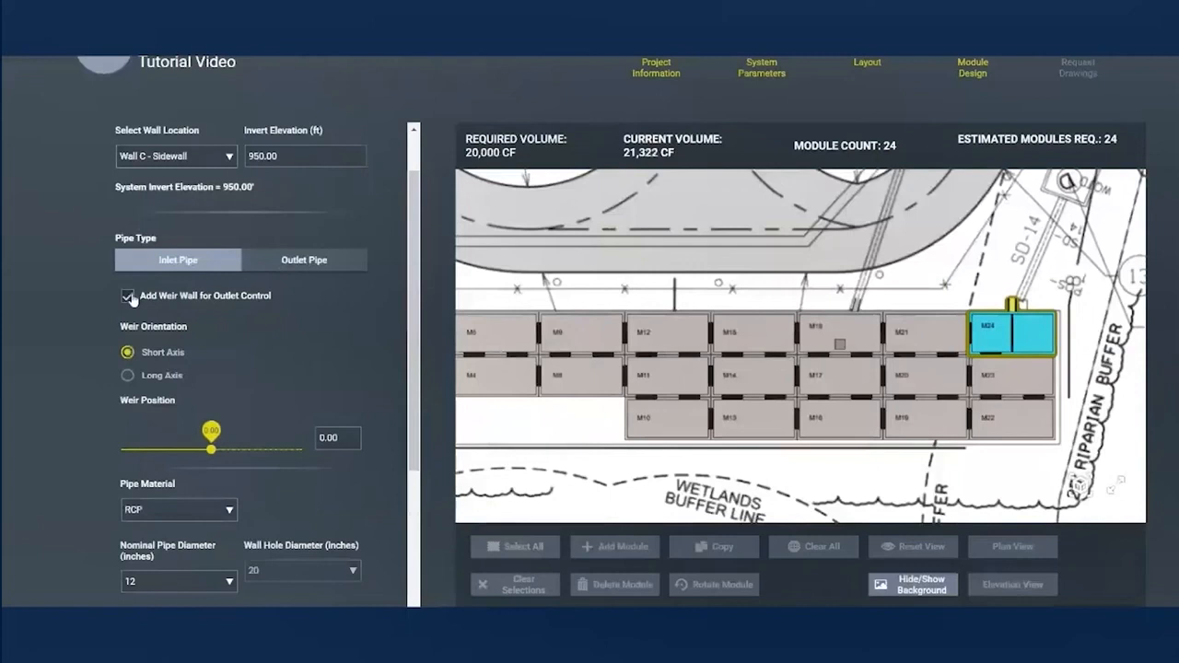
left_click(128, 377)
left_click(128, 352)
left_click(129, 377)
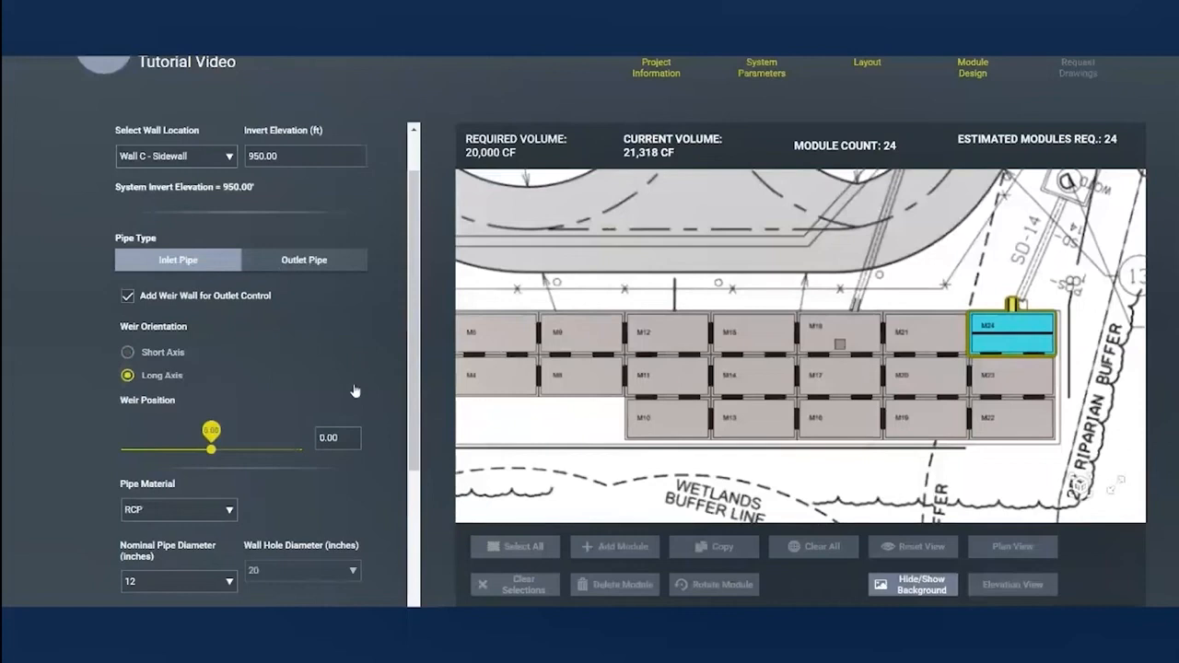
Step: Choose HDPE as the material of M24's outlet pipe
left_click_drag(420, 436, 419, 515)
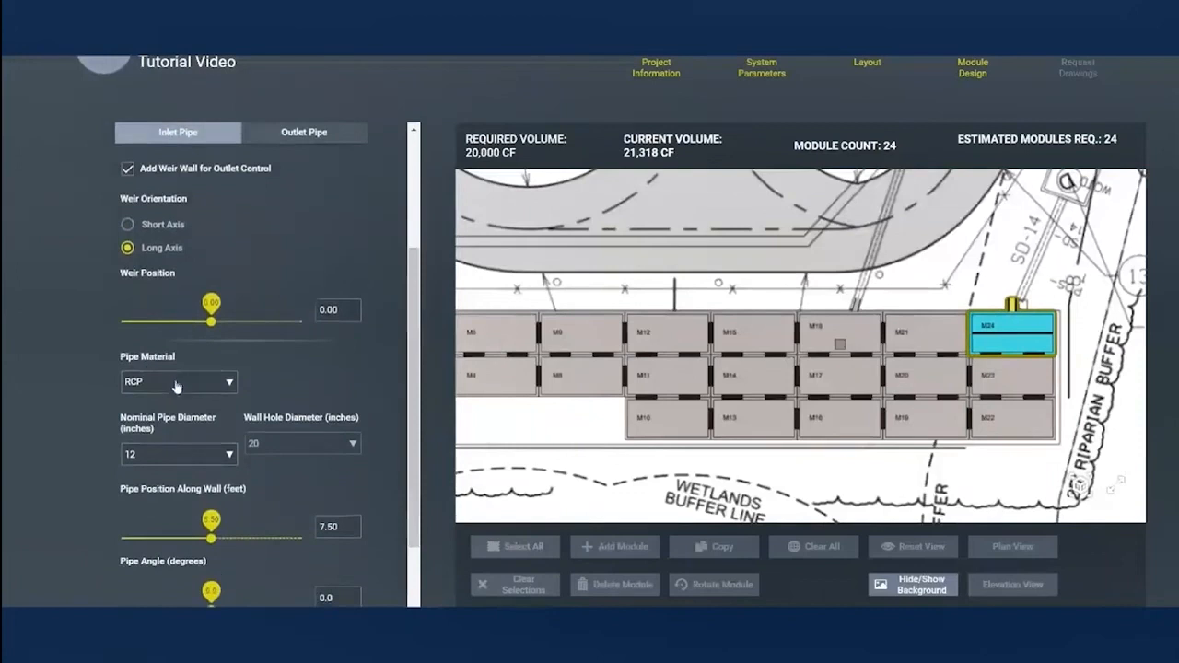
left_click(176, 382)
left_click(143, 462)
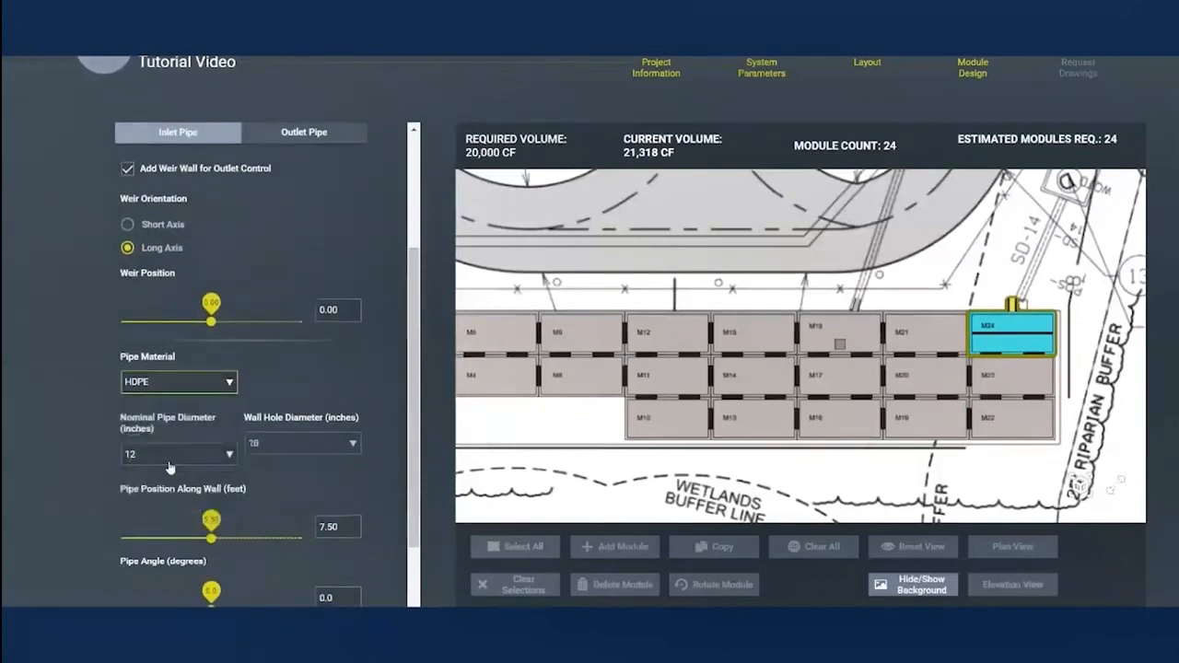
Step: Align M24's outlet pipe with the site plan's pipe at 8.25 ft along the wall and 15.0 degrees, and apply the update
left_click_drag(411, 407, 405, 470)
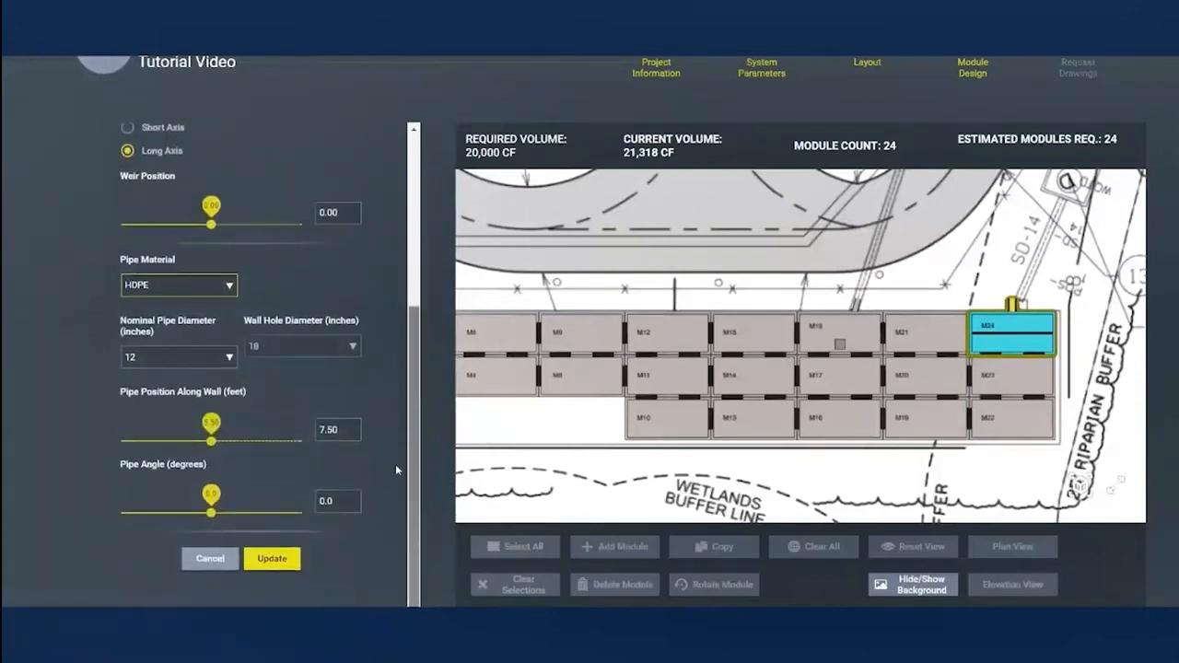
left_click_drag(231, 449, 222, 442)
left_click_drag(218, 519, 243, 519)
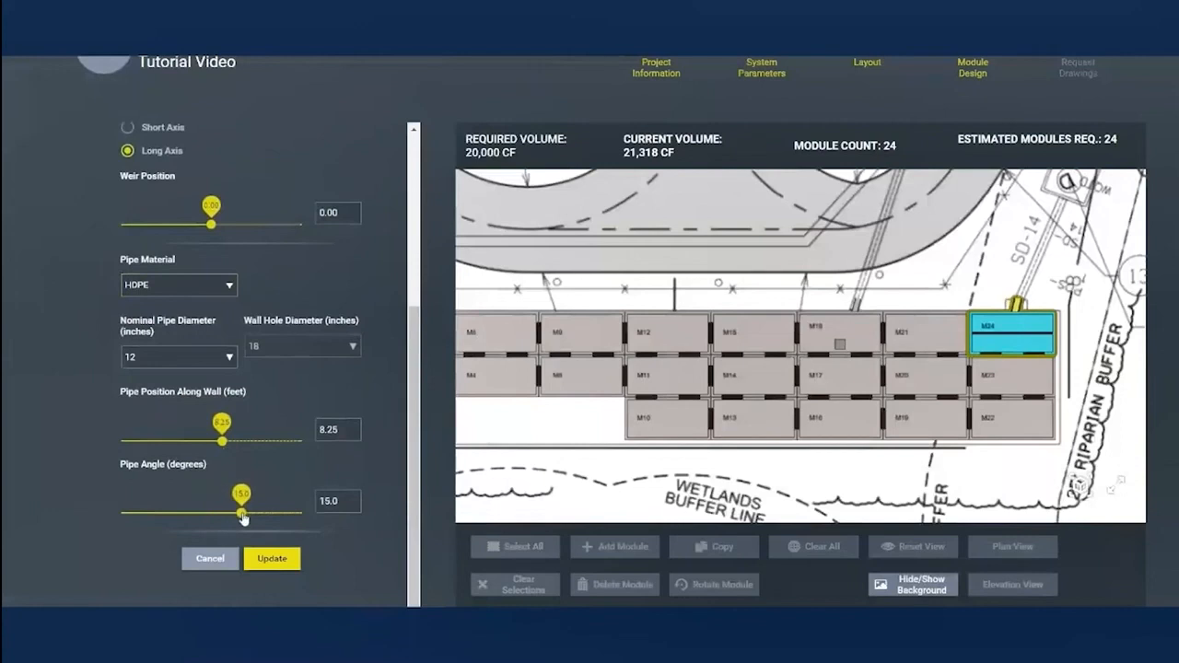
left_click(272, 560)
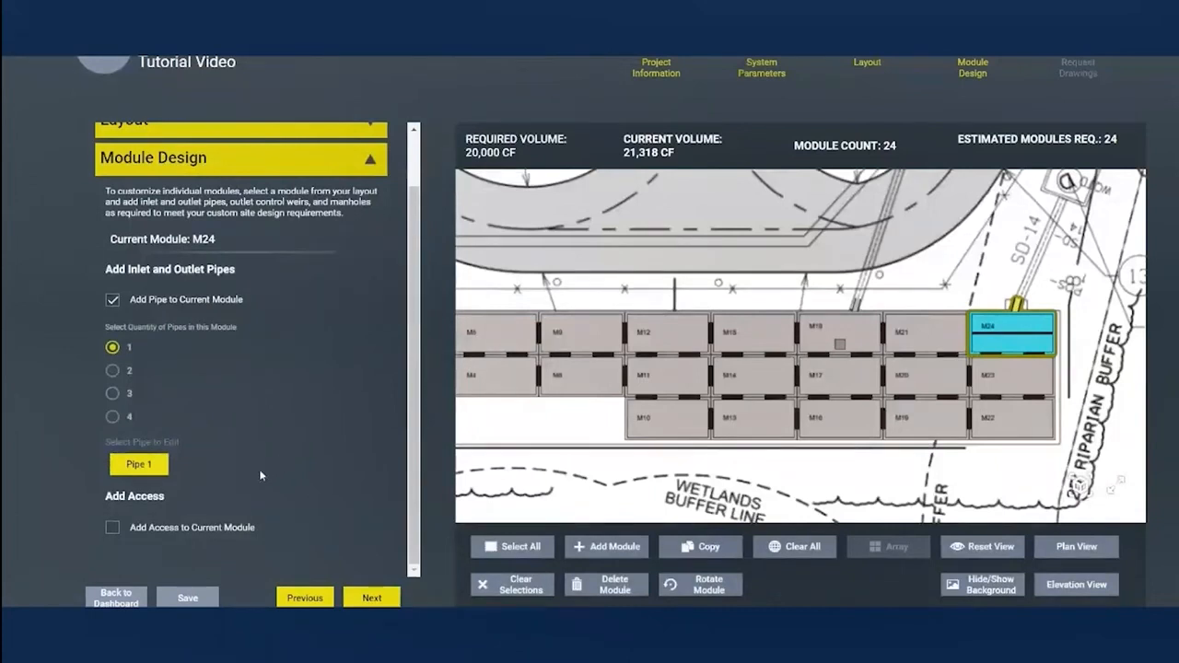
Step: Add access with one manhole to module M24 and open Manhole 1 for editing
left_click(112, 527)
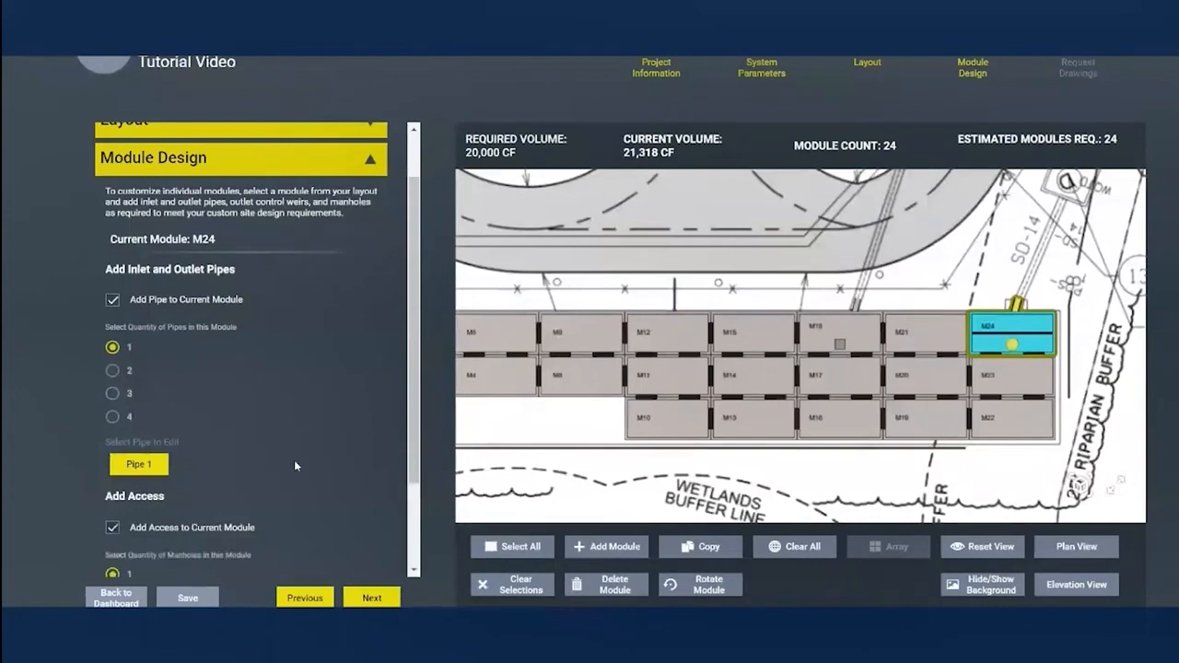
scroll(295, 465, "down", 5)
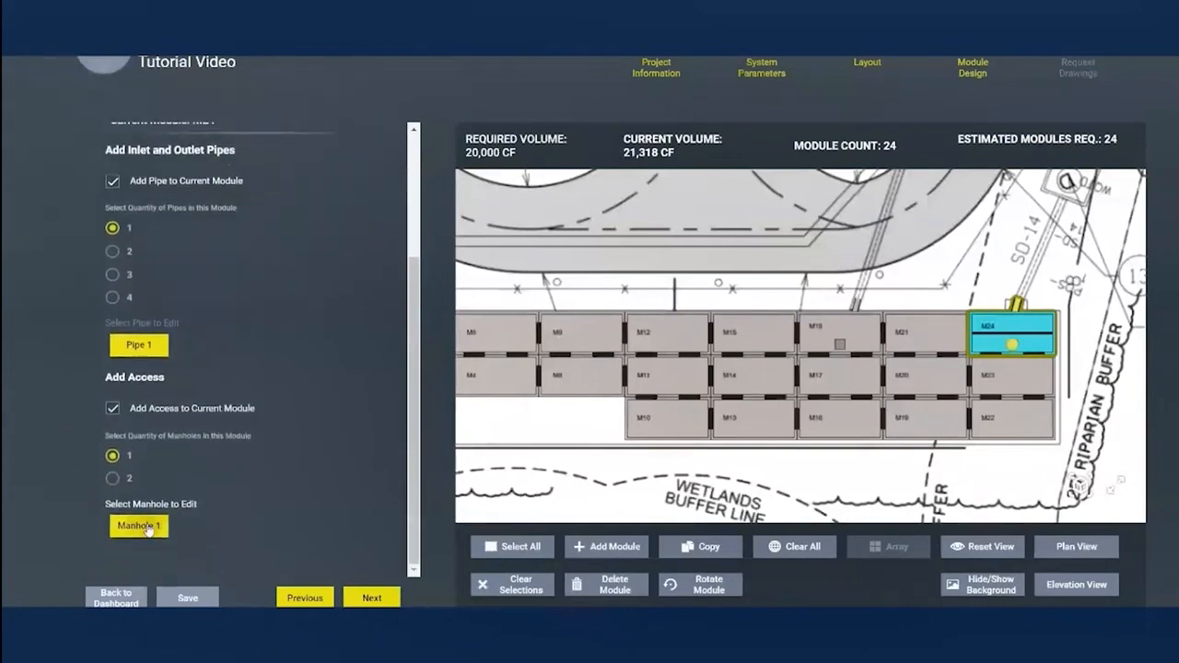
left_click(146, 526)
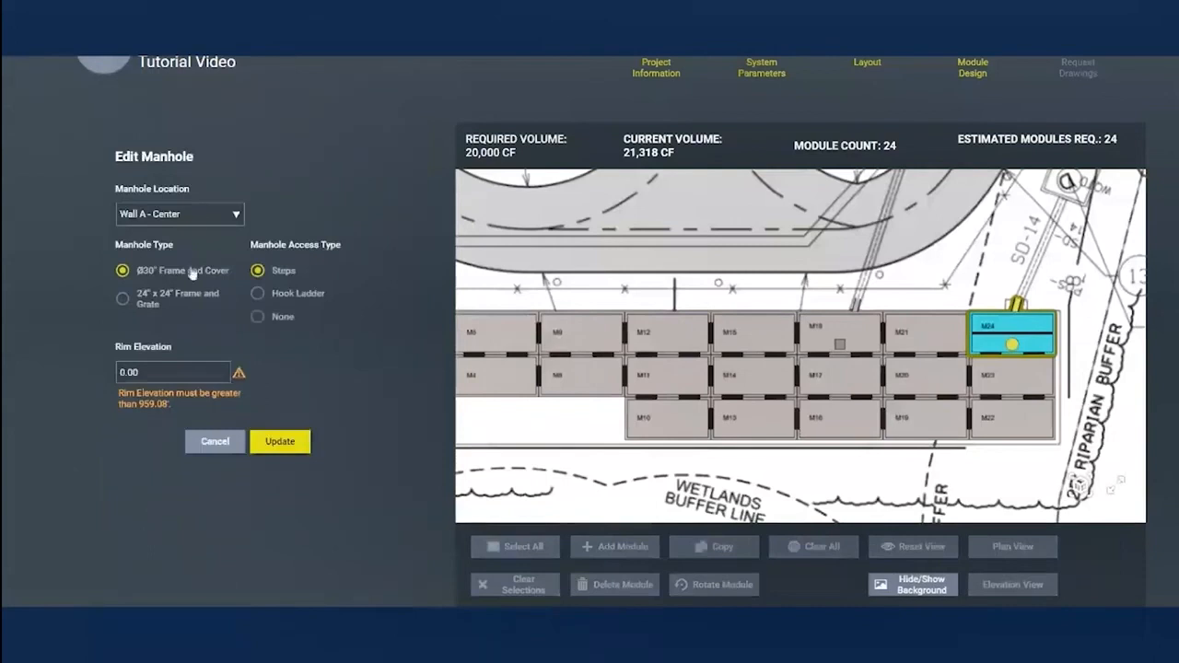
Step: Place M24's manhole at Wall C - Center, set its rim elevation to 964.00, and apply the update
left_click(184, 215)
left_click(179, 294)
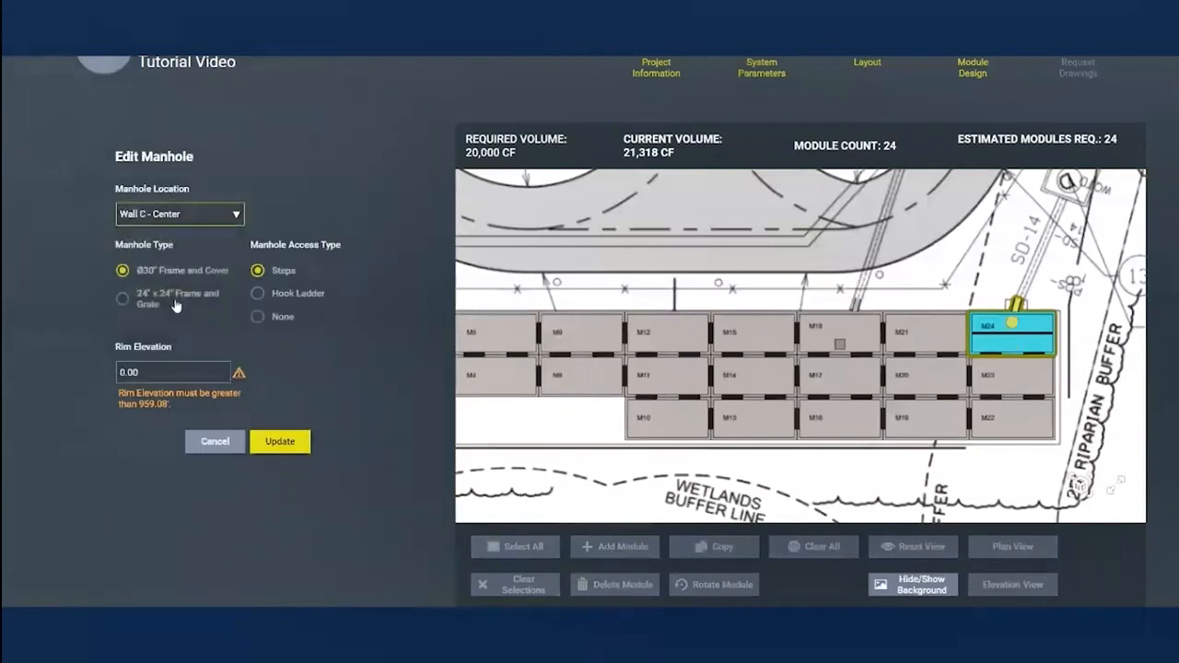
left_click(177, 373)
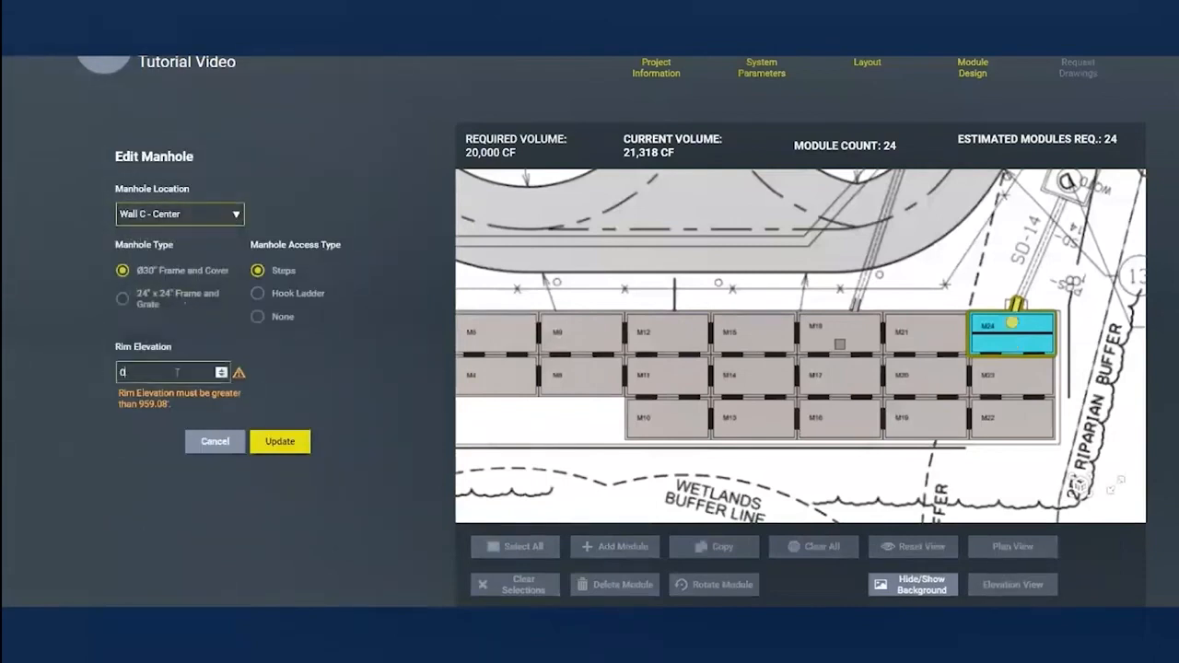
key("BackSpace")
type("964.00")
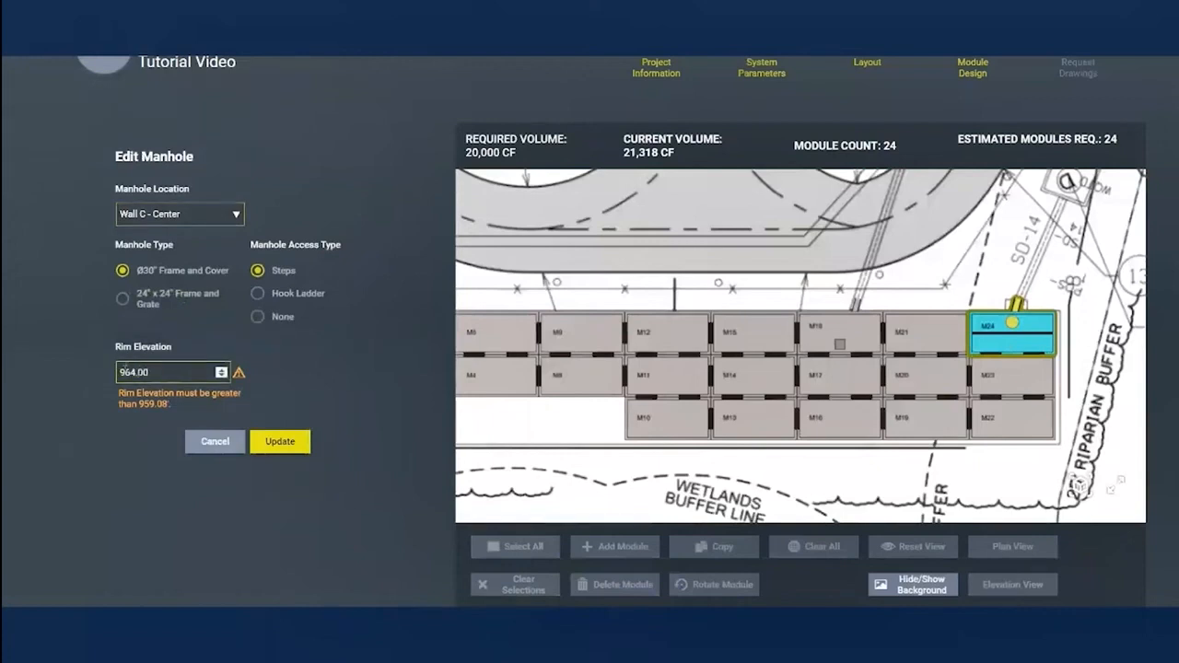
left_click(75, 390)
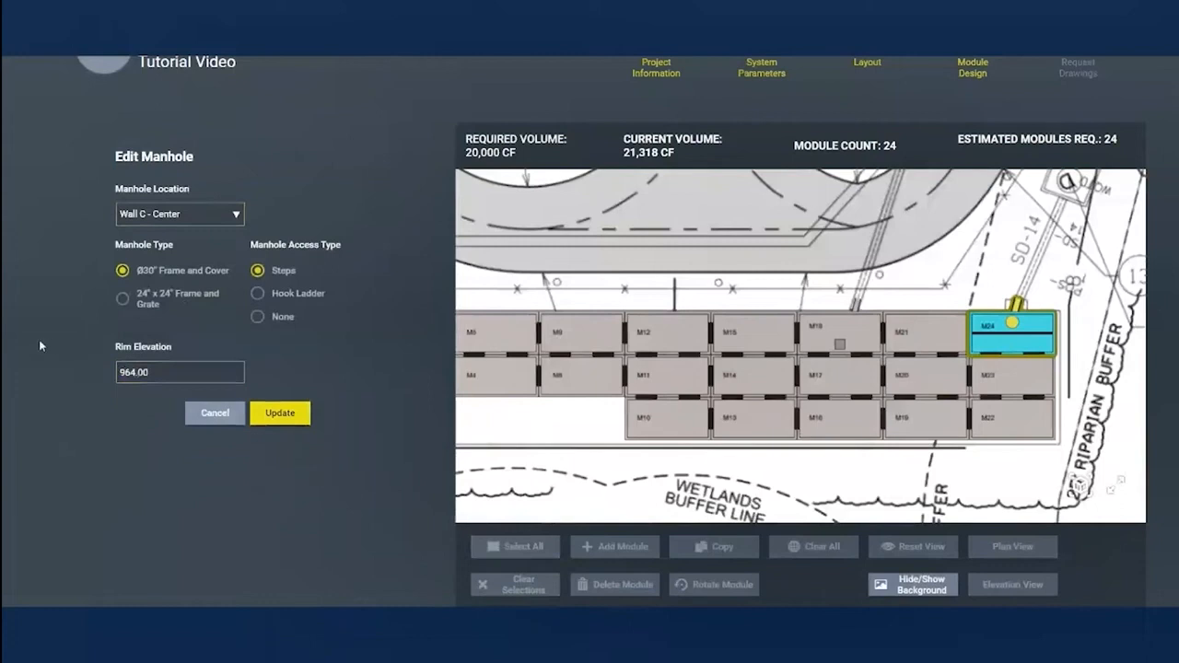
left_click(279, 417)
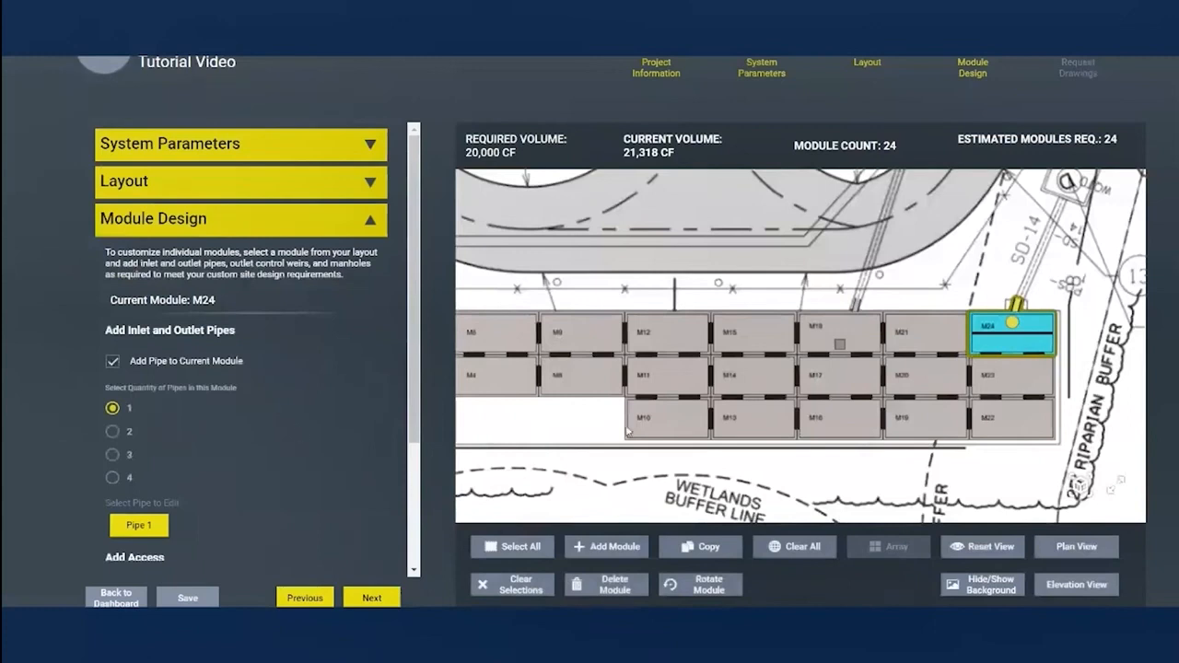
Step: Finish the module design and request the system drawings as a PDF
scroll(626, 430, "down", 5)
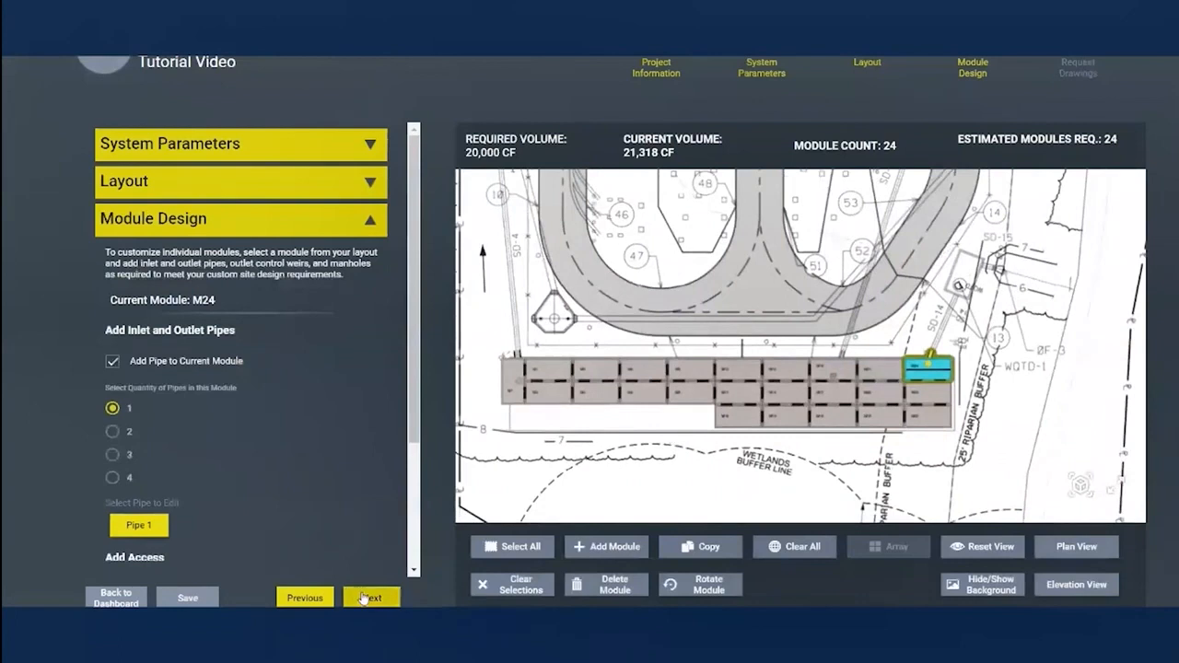
left_click(364, 599)
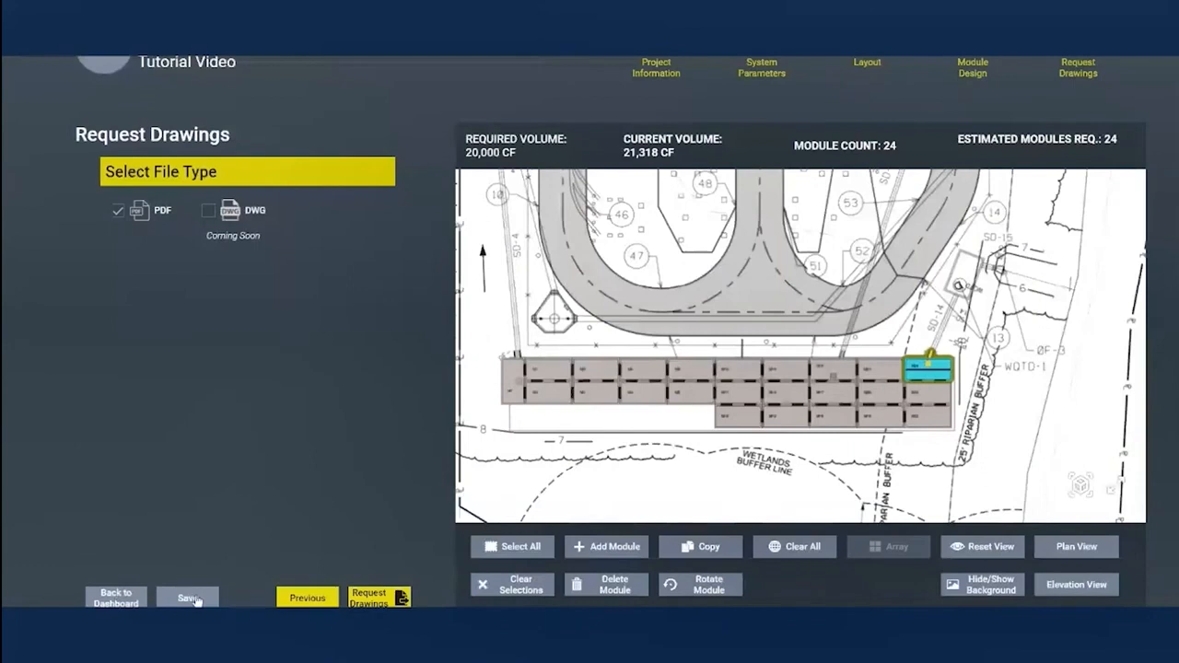
left_click(382, 599)
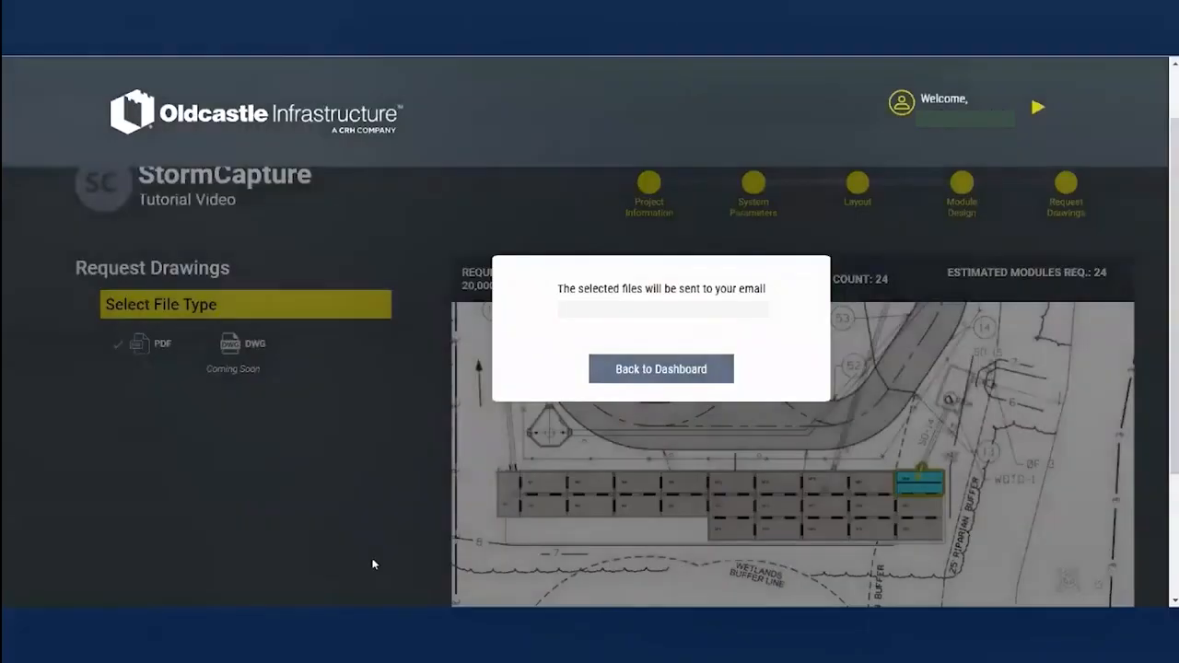